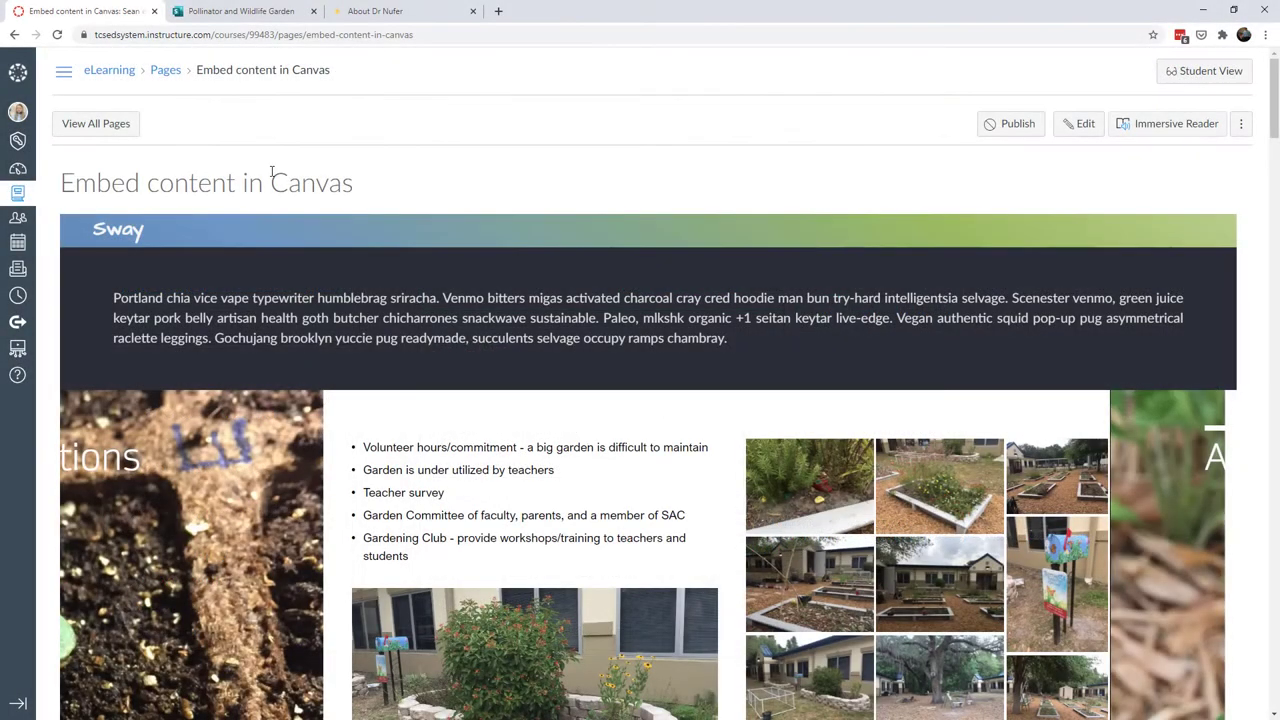
click(1079, 127)
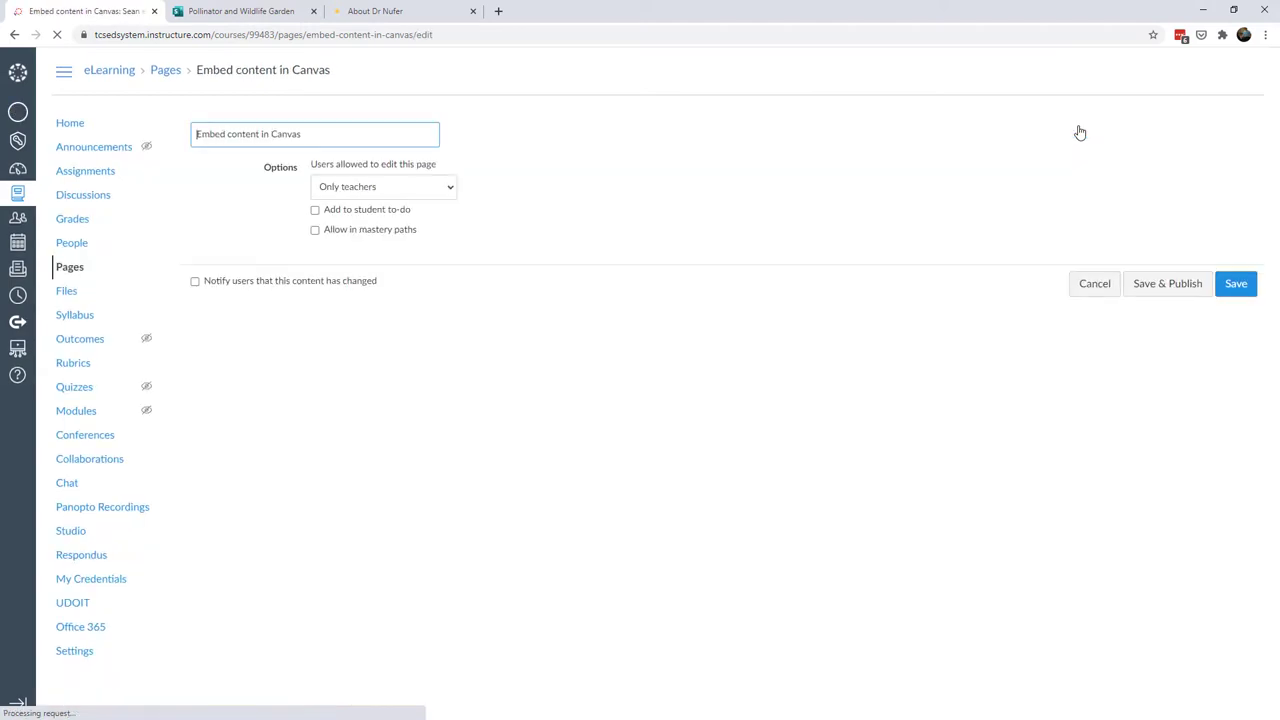
click(1200, 446)
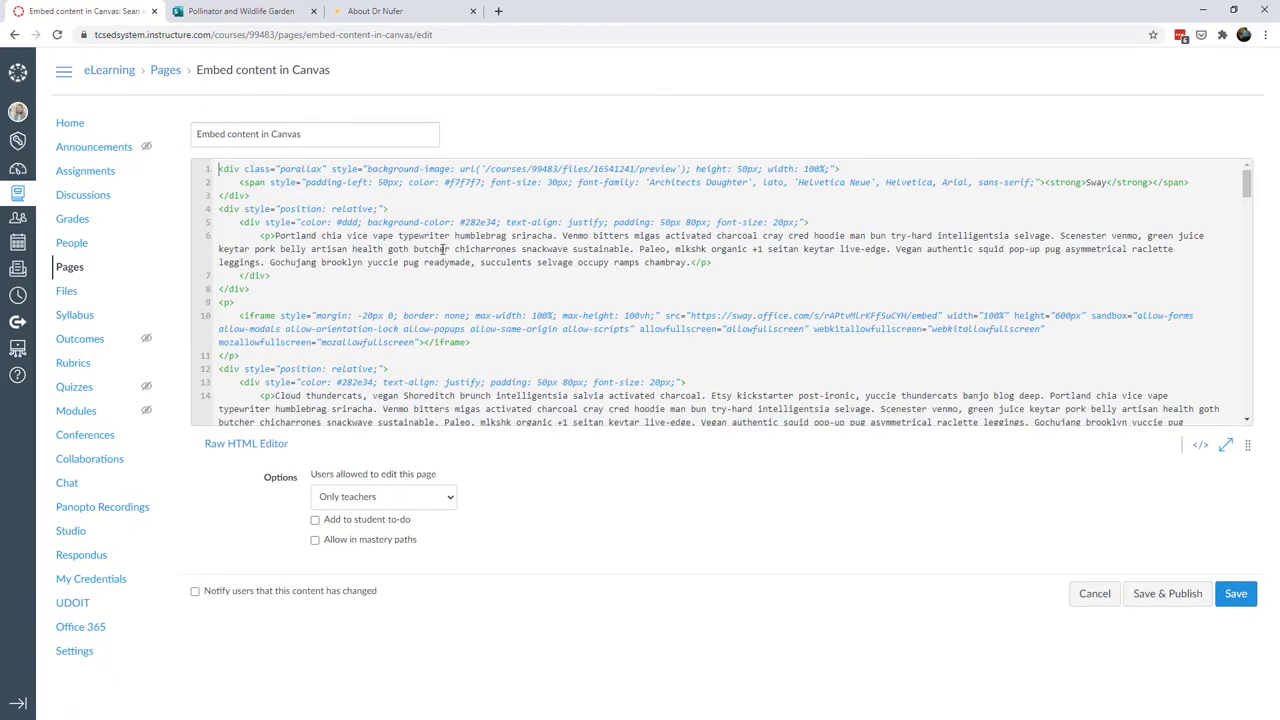
click(245, 302)
key(Return)
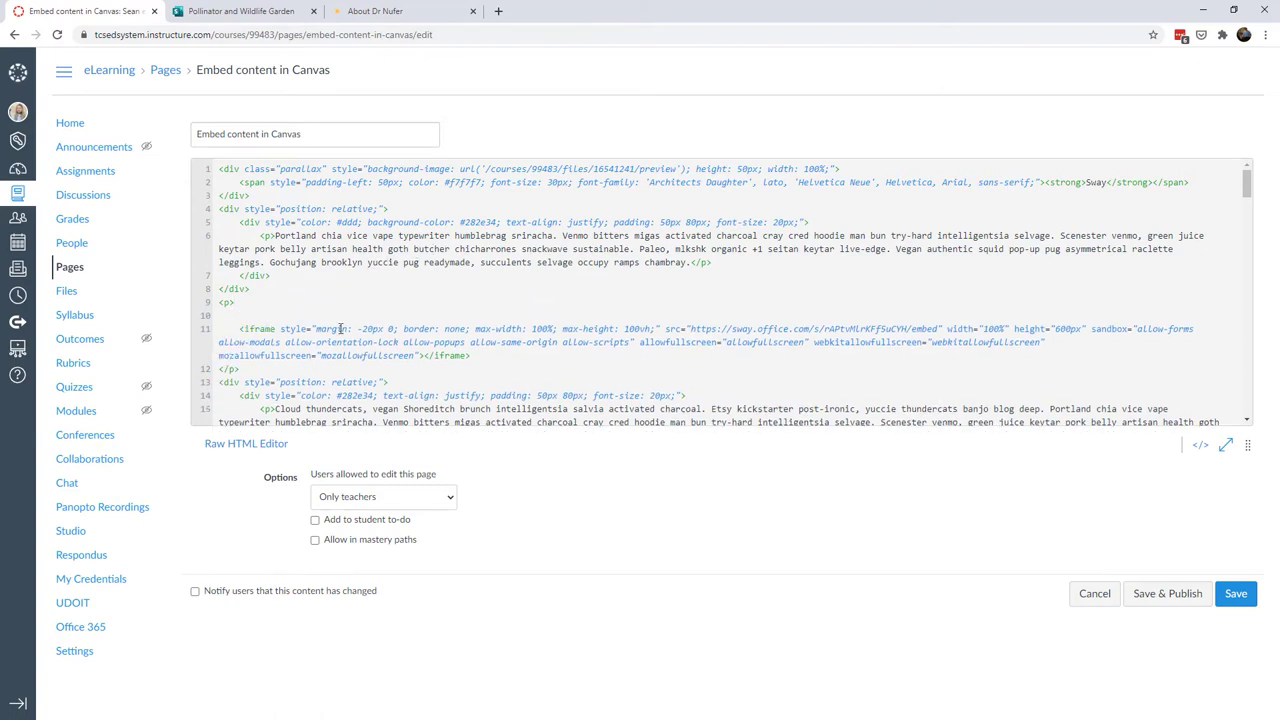
key(Return)
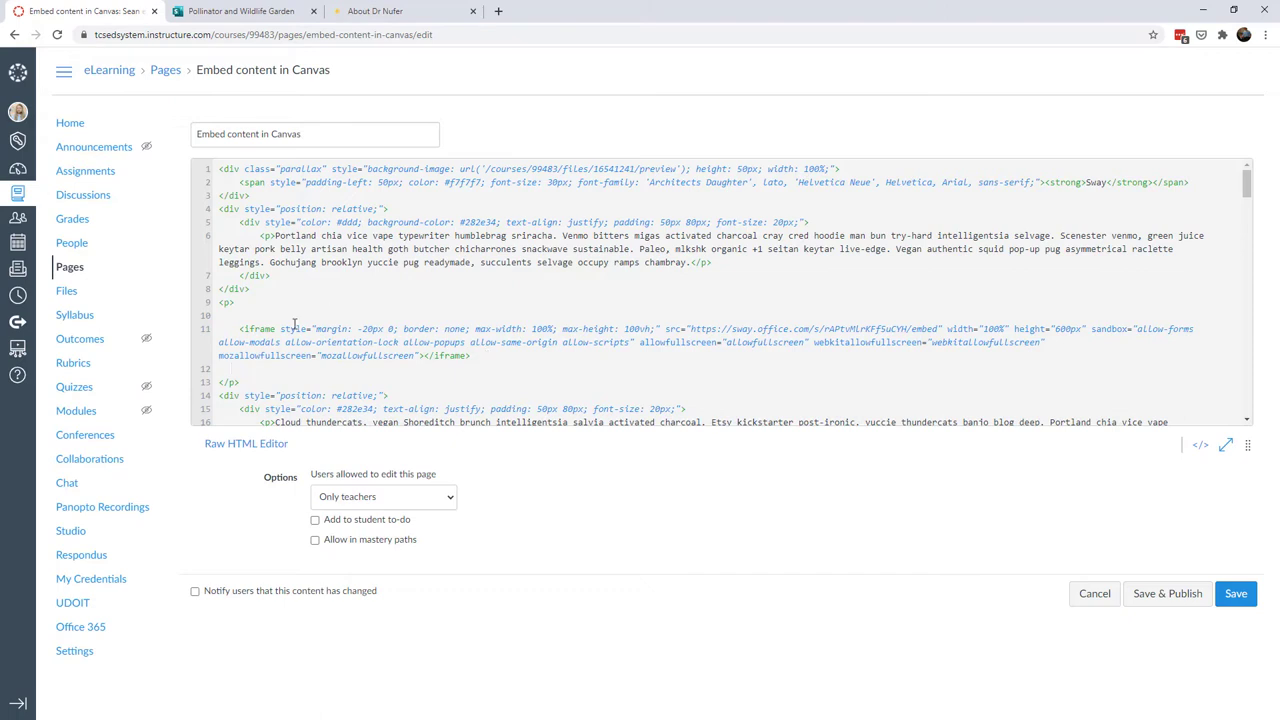
drag(240, 329, 700, 357)
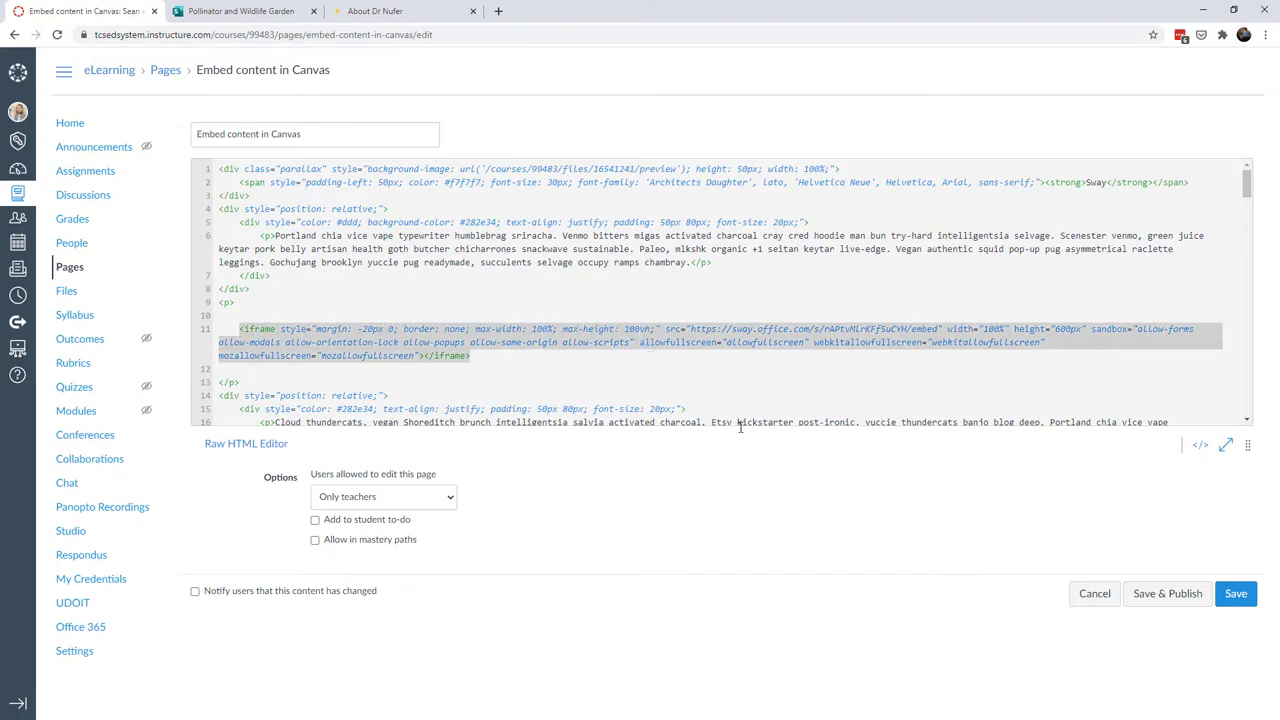
click(1093, 593)
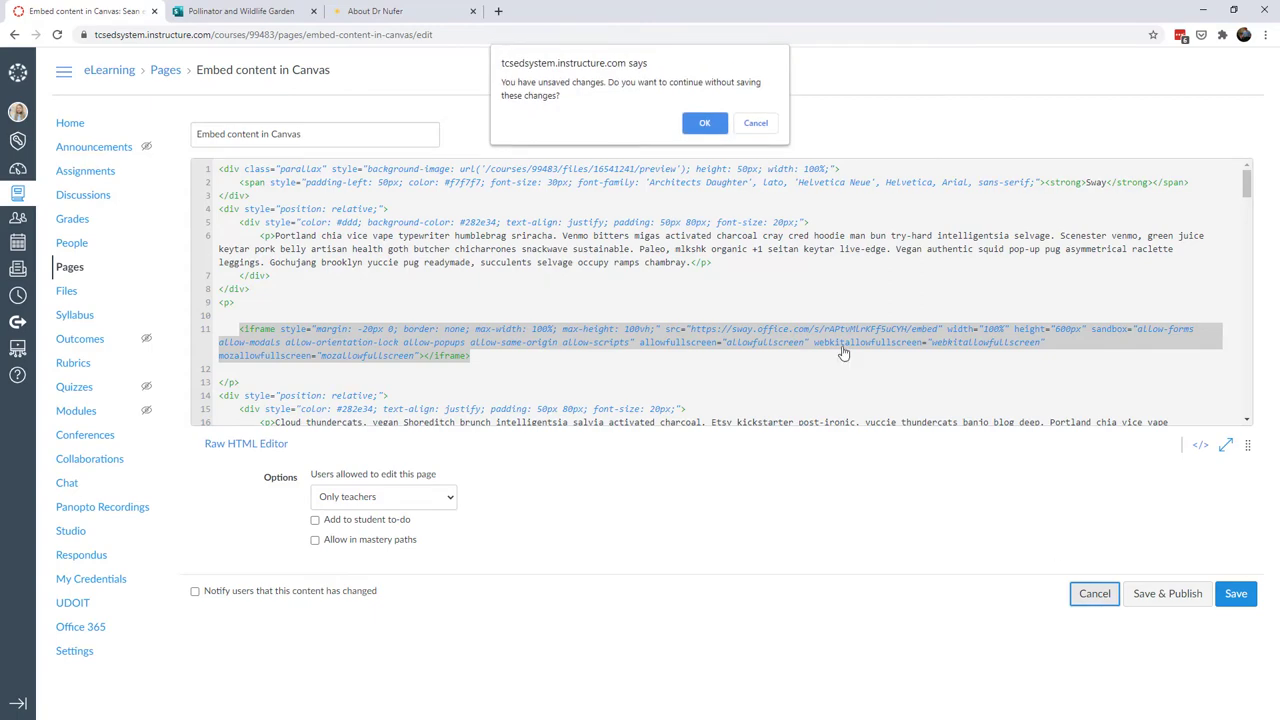
click(704, 122)
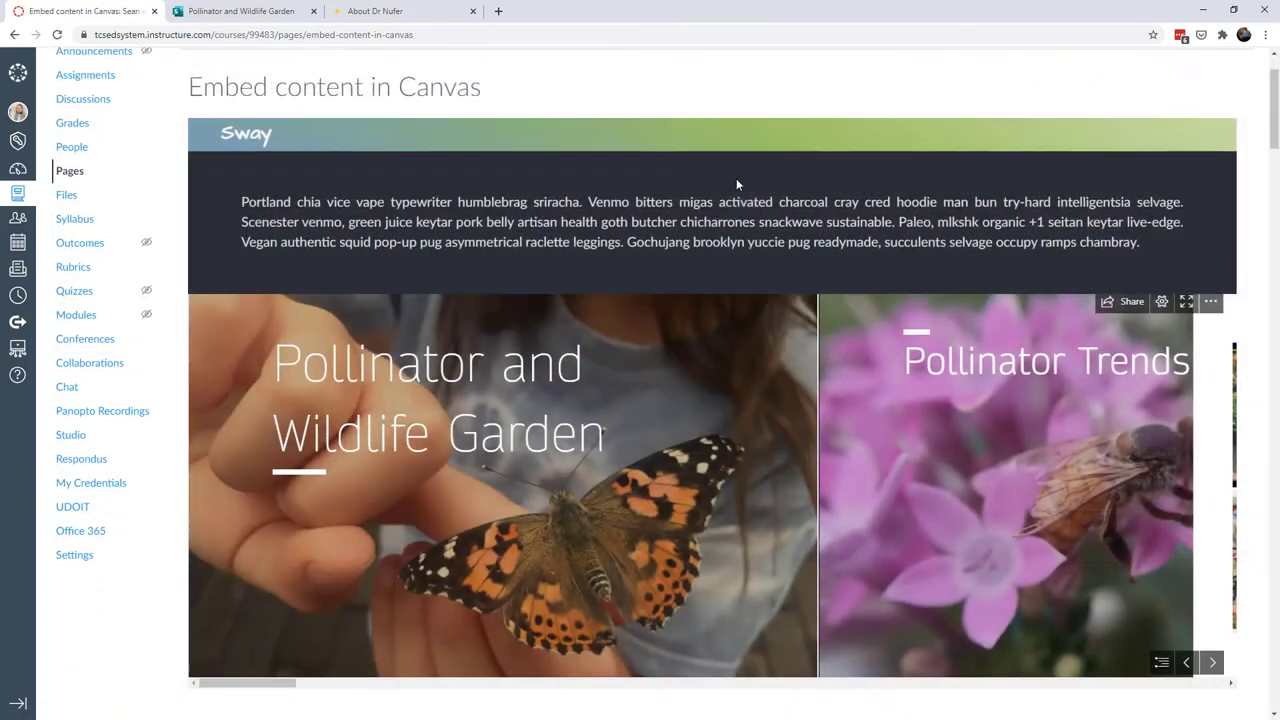
- Copy the Pollinator and Wildlife Garden Sway's 760×500 iframe embed code and return to Canvas
scroll(736, 178, down, 1)
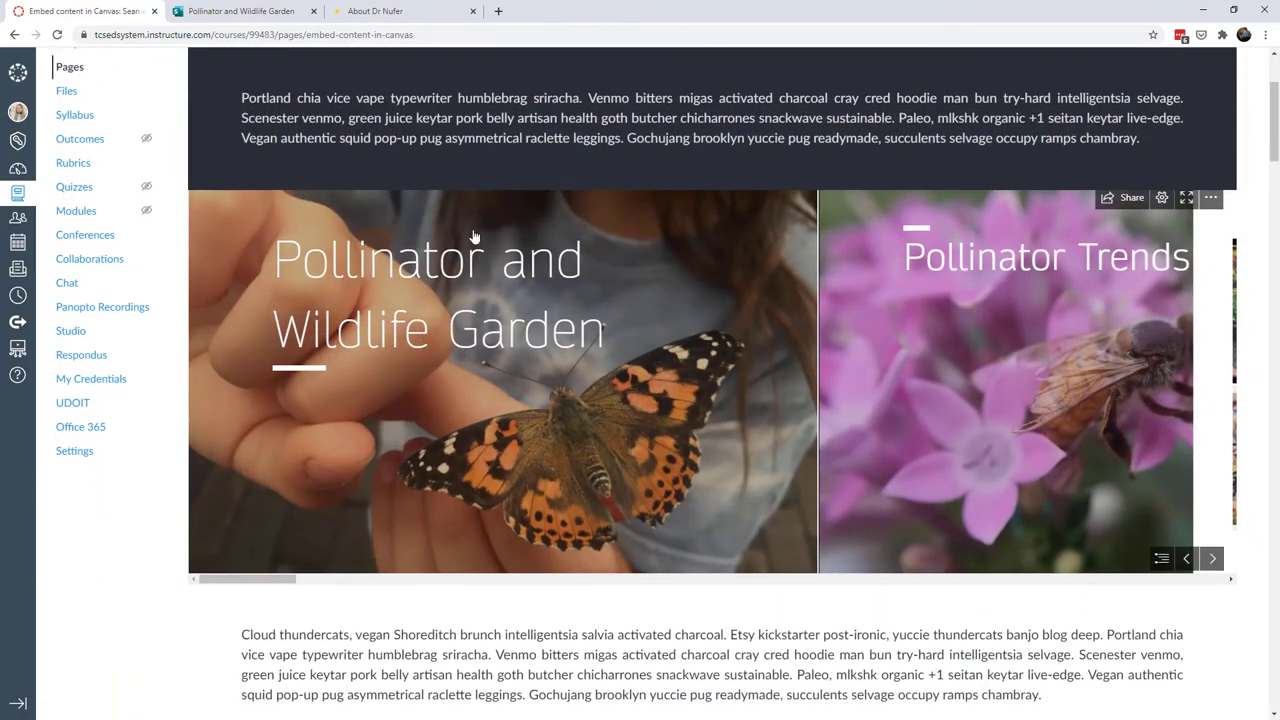
click(1122, 199)
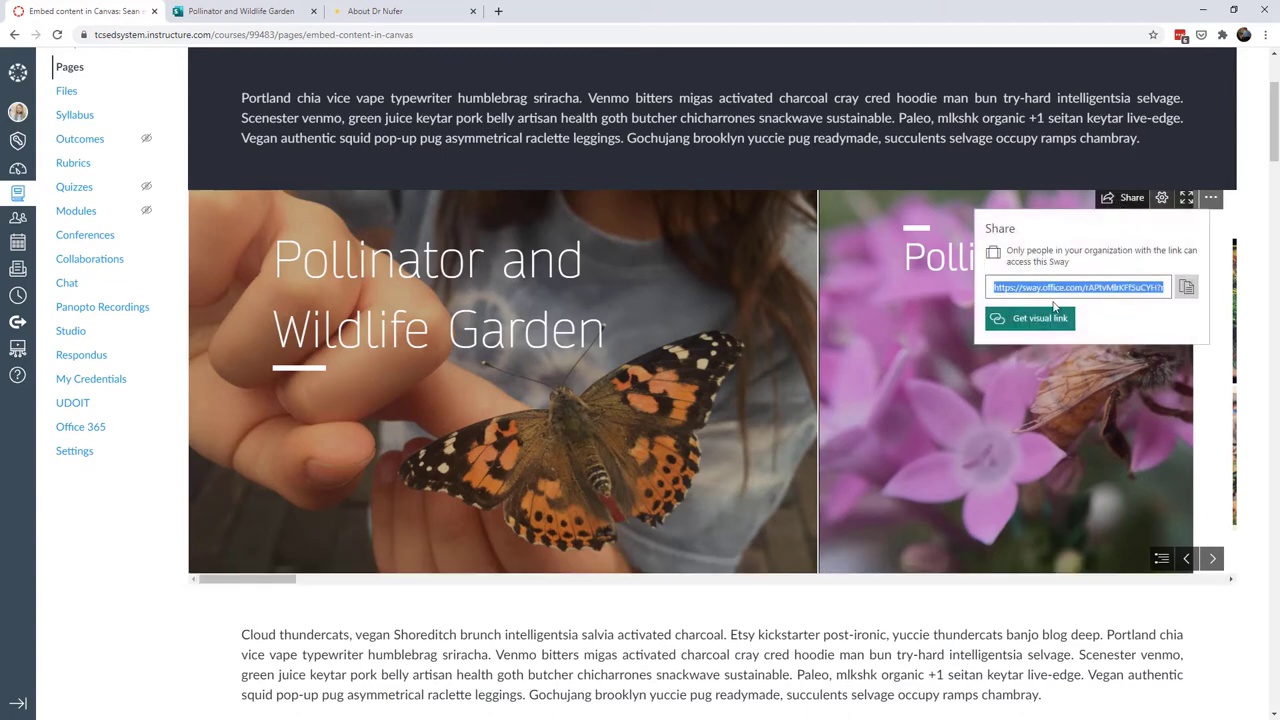
click(237, 11)
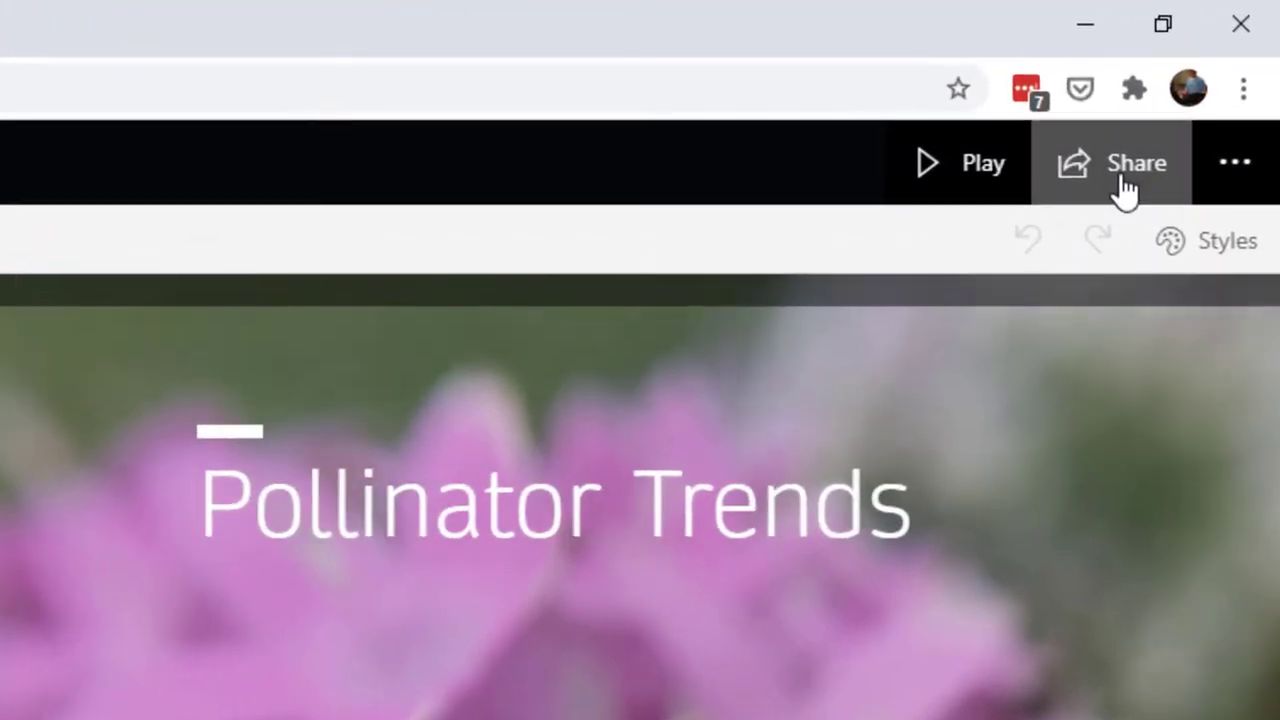
click(1126, 192)
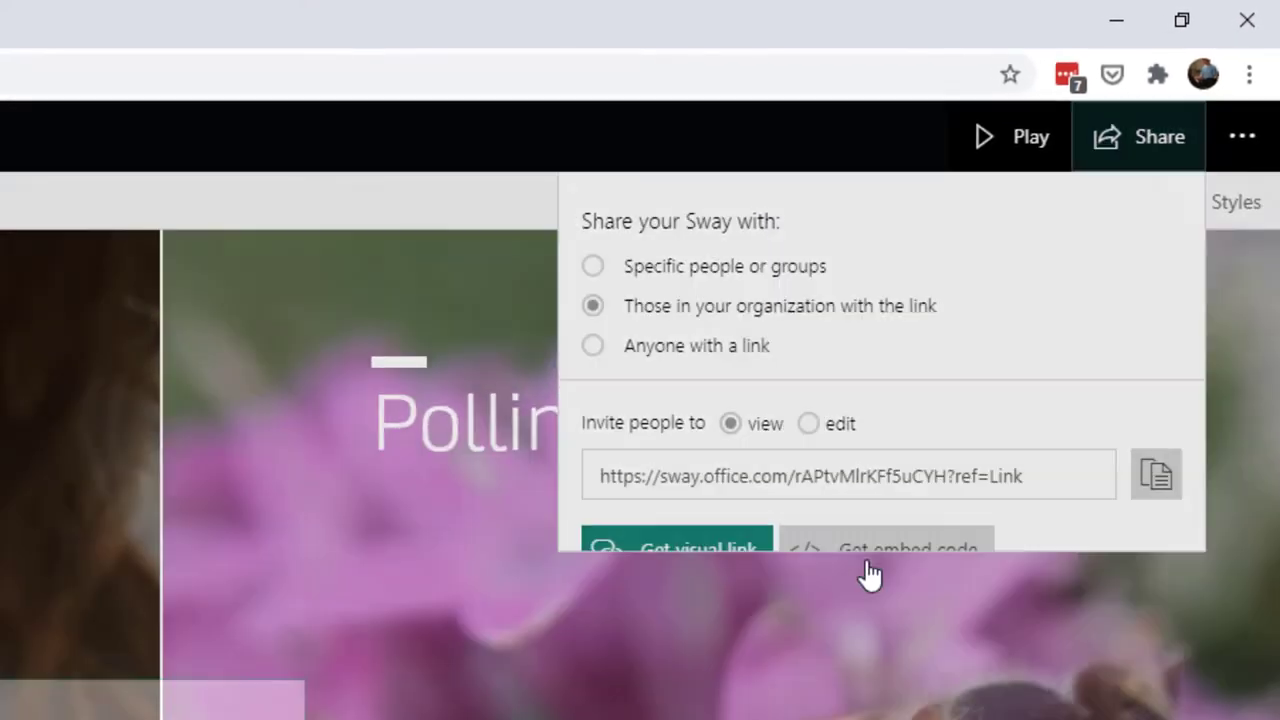
click(790, 685)
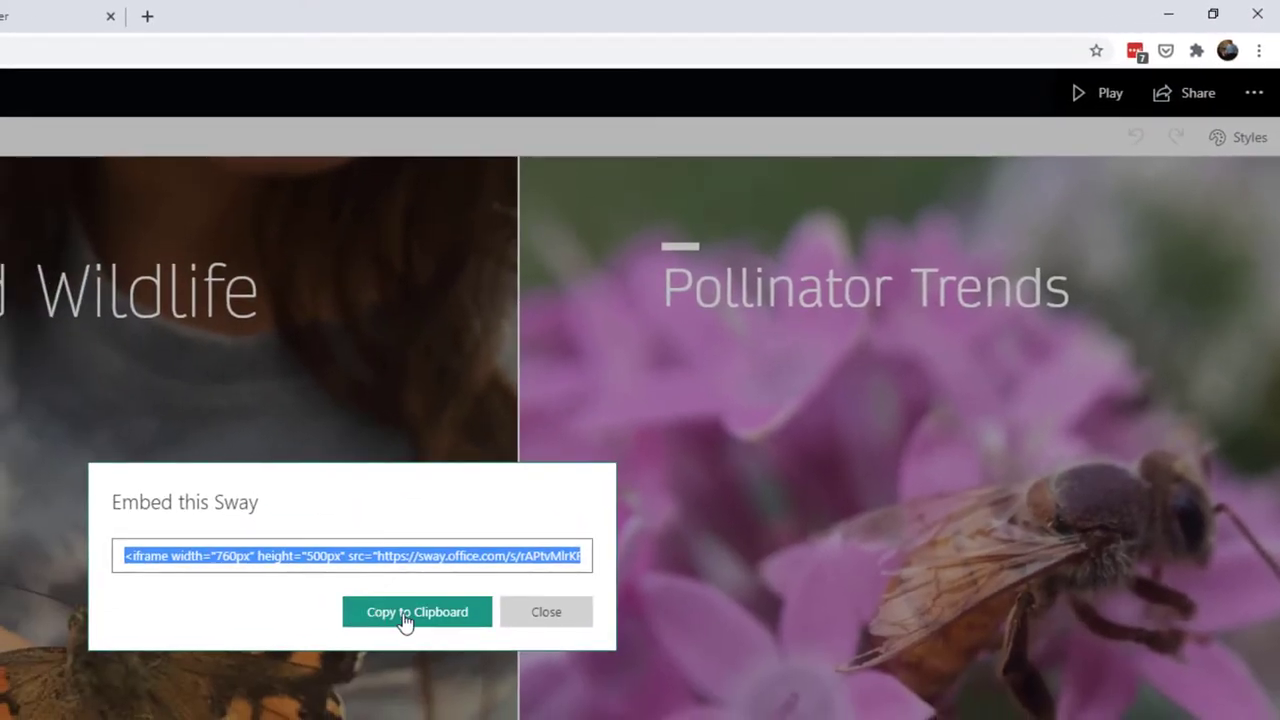
click(405, 622)
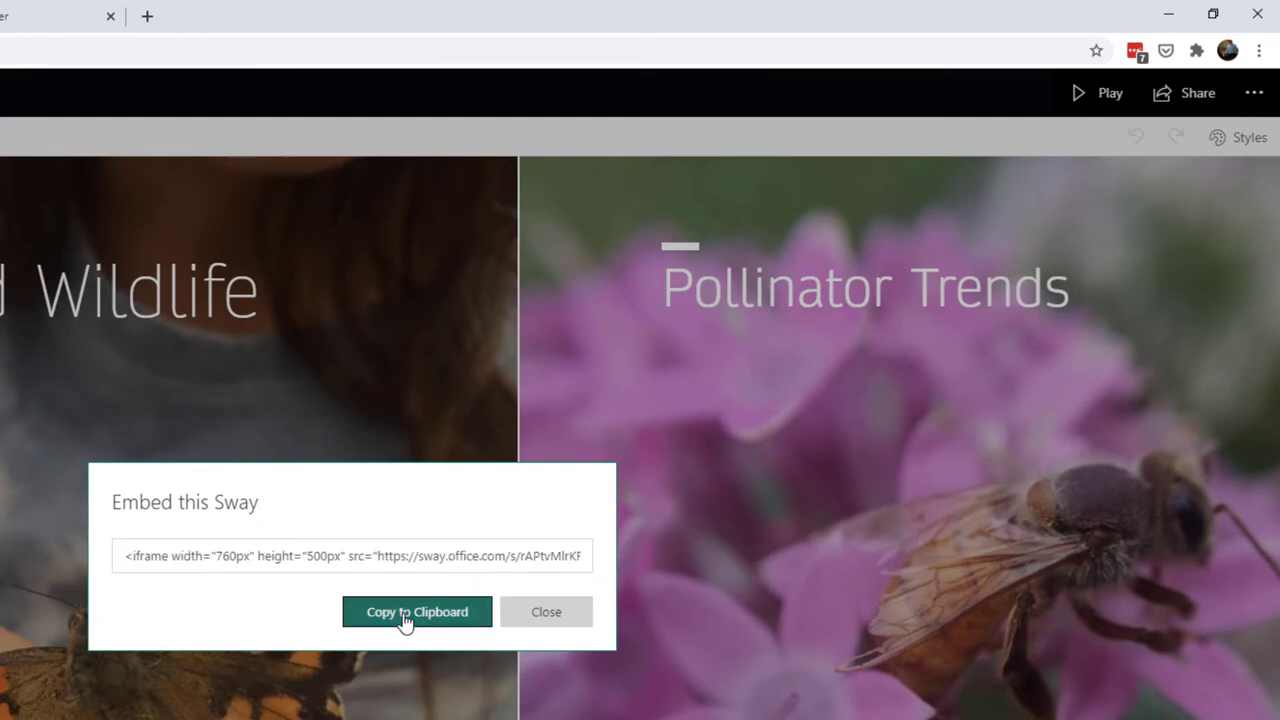
click(534, 622)
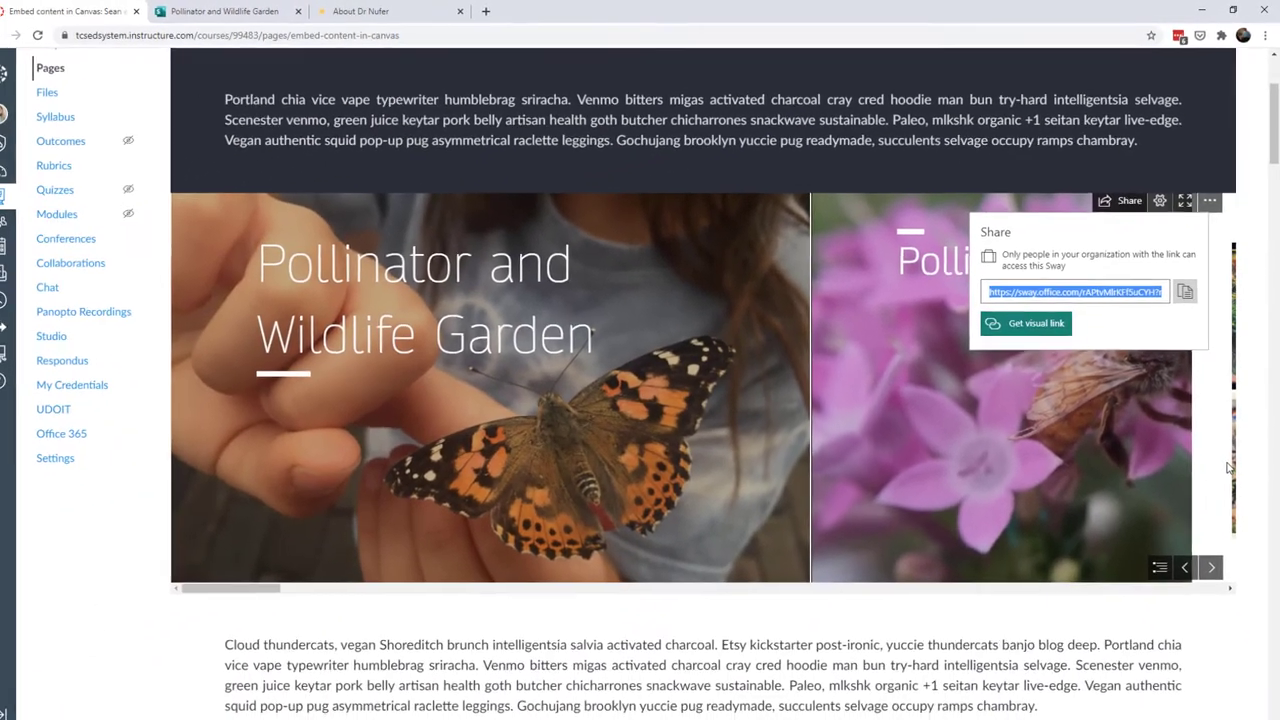
scroll(1236, 440, up, 2)
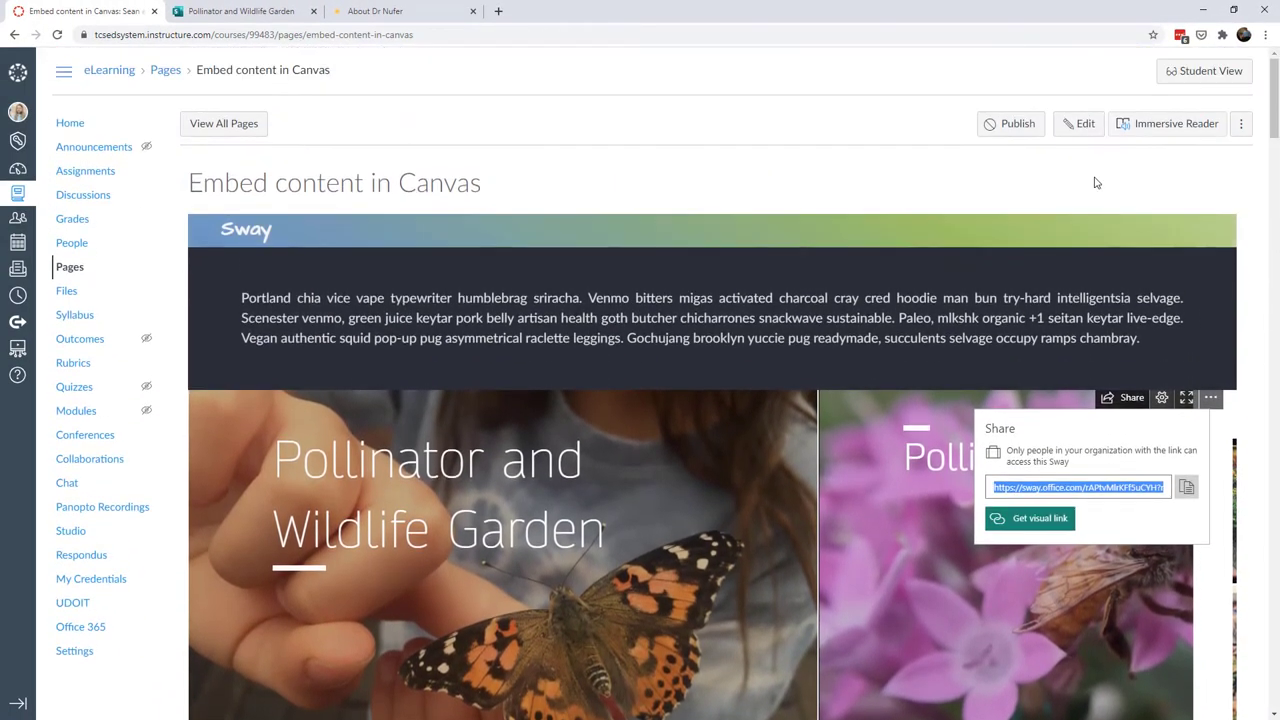
- Reopen the page for editing, paste the Sway code after 'chambray.', then delete the pasted text
click(1083, 124)
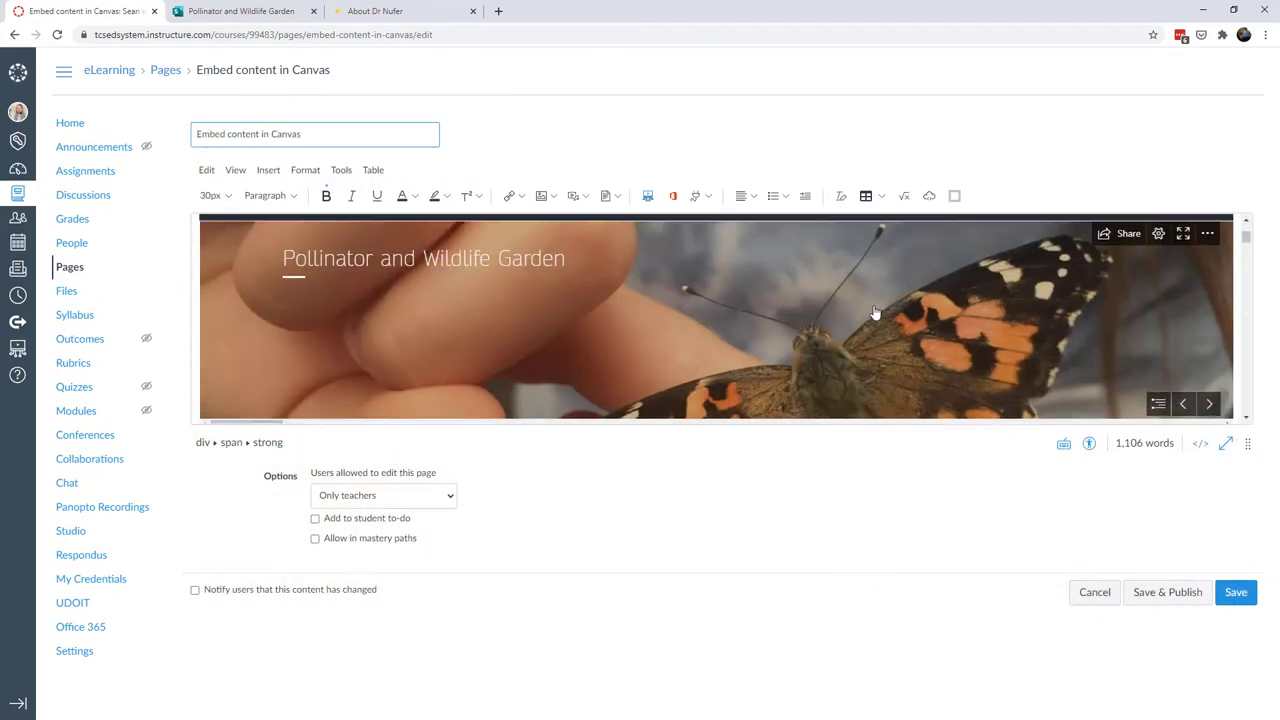
click(443, 362)
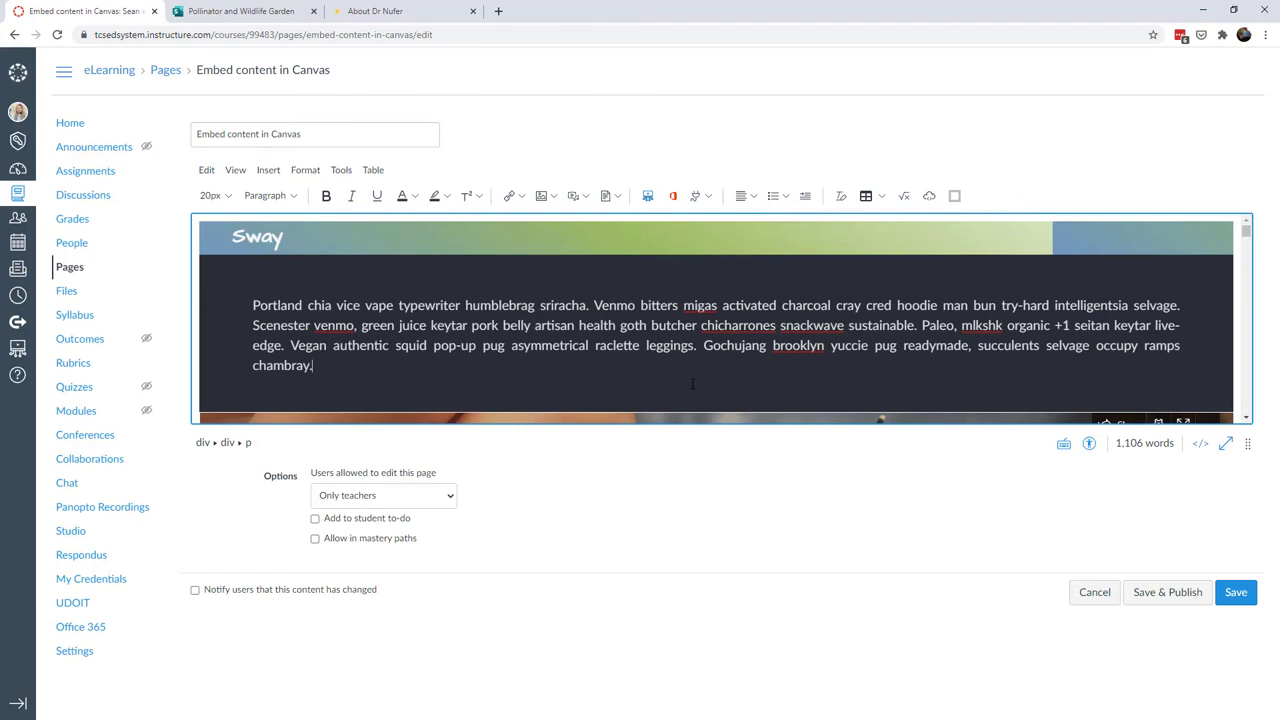
key(Return)
key(ctrl+v)
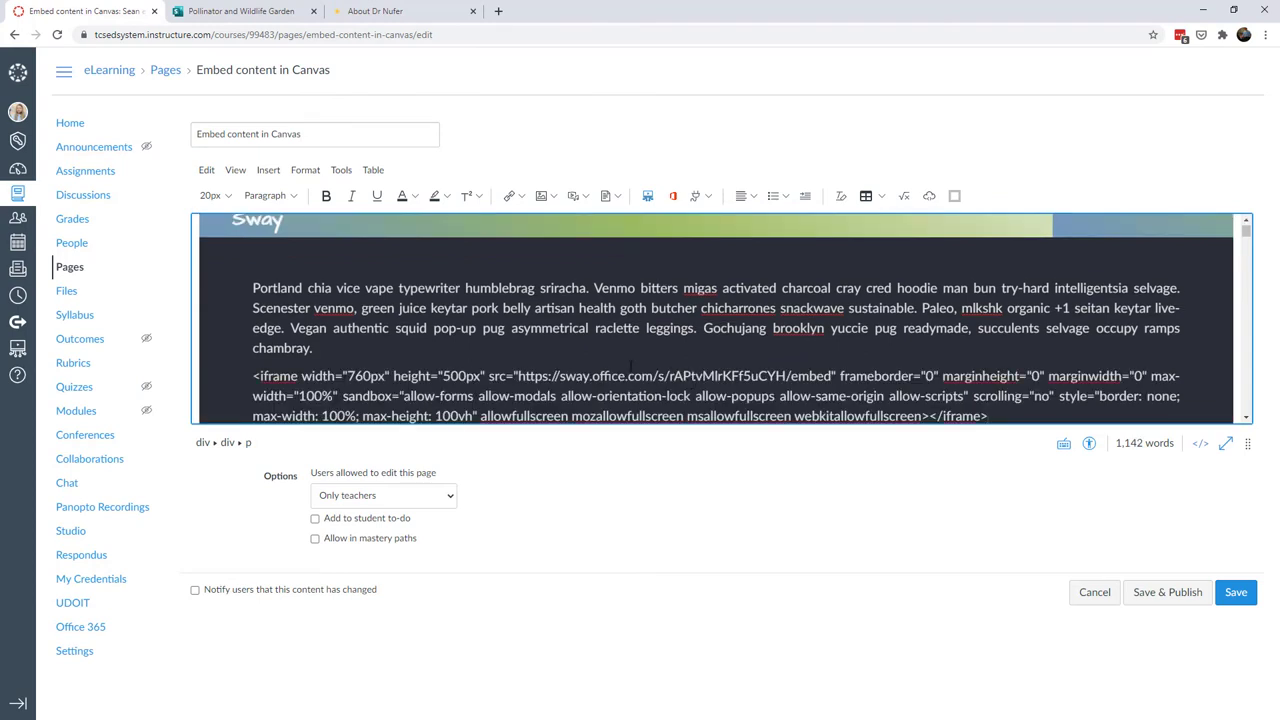
scroll(716, 320, down, 1)
drag(253, 309, 1014, 351)
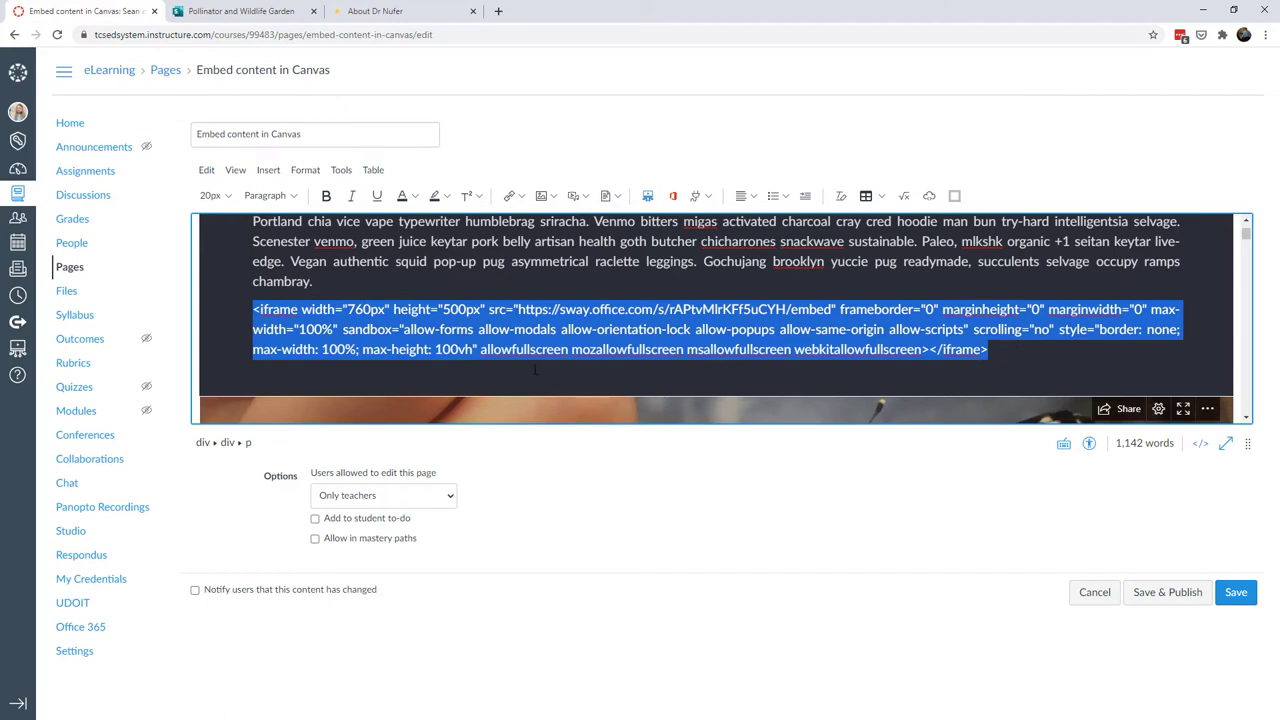
key(BackSpace)
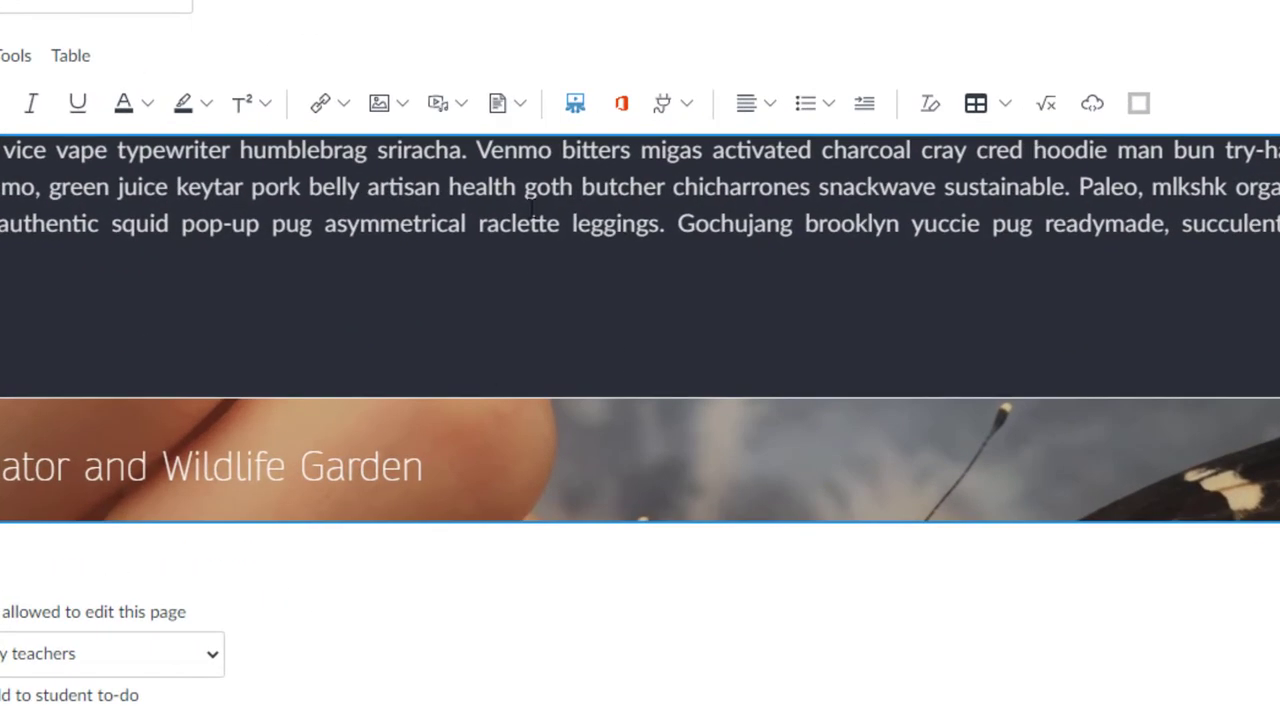
- Insert the Sway iframe through the editor's Embed dialog as plain text
click(1095, 103)
click(178, 460)
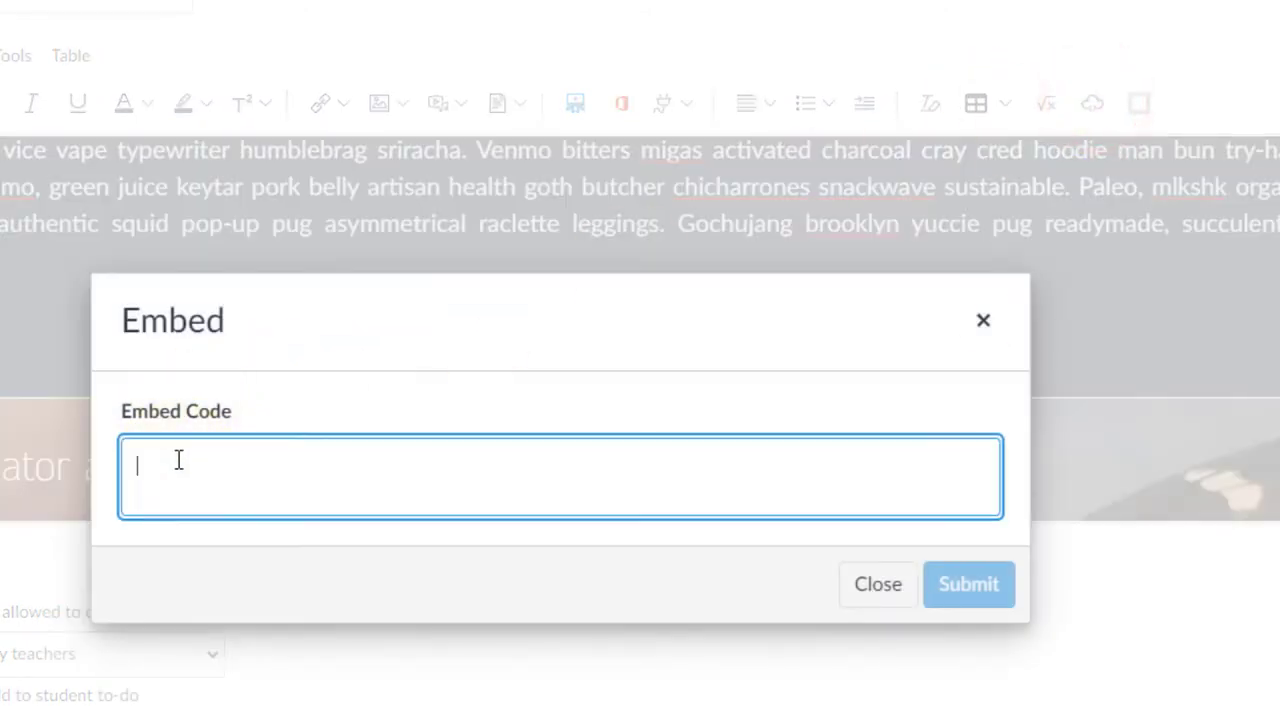
right_click(178, 460)
click(271, 675)
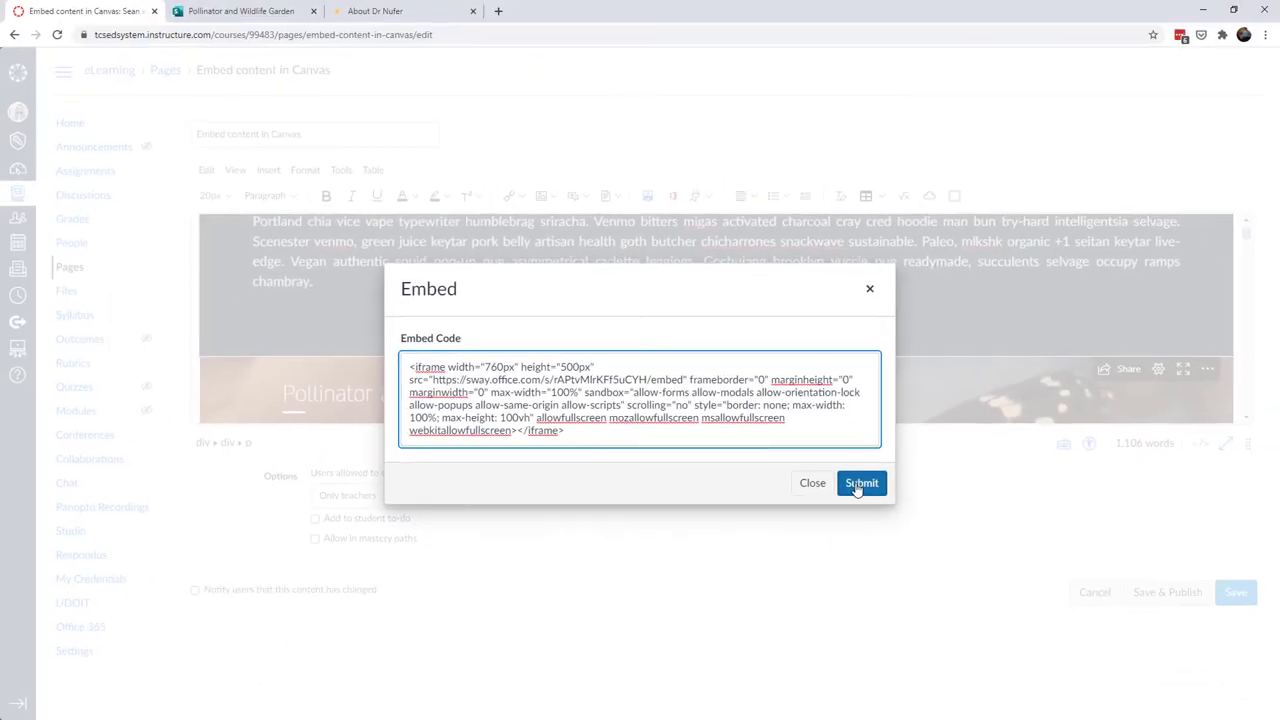
click(878, 530)
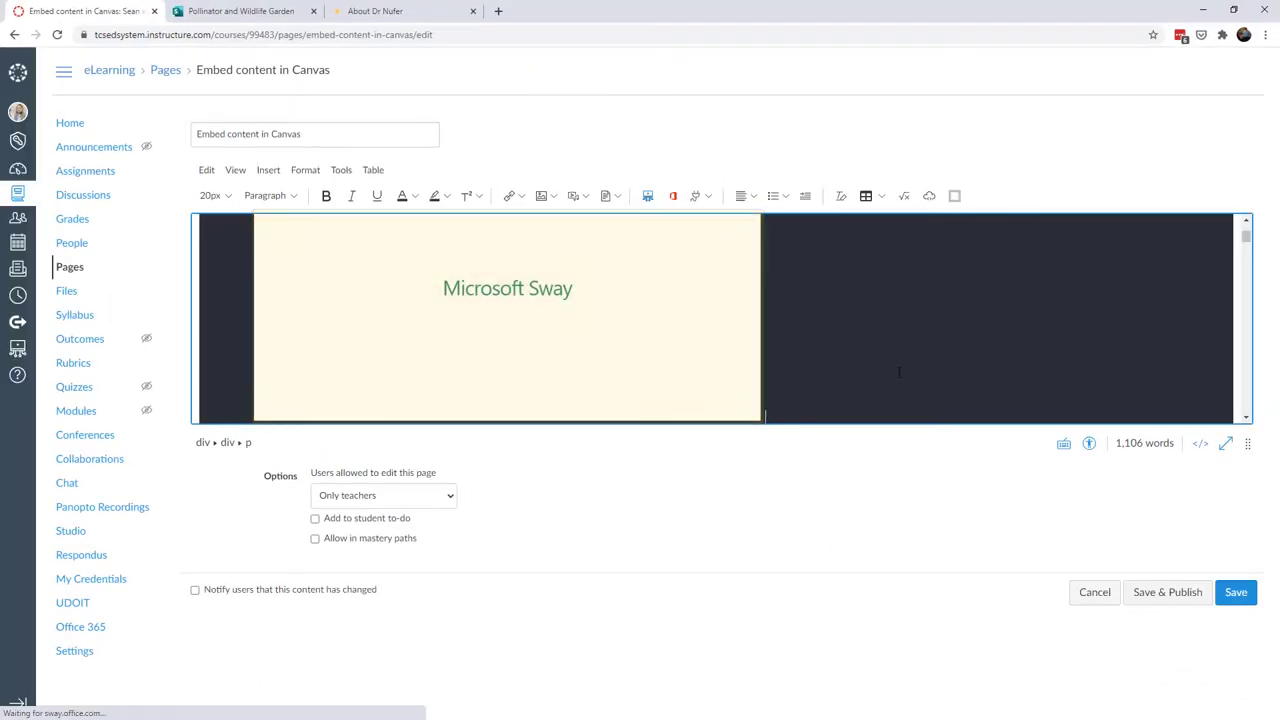
- Check the embedded Sway full screen by browsing to its Pollinator Trends card
click(1225, 443)
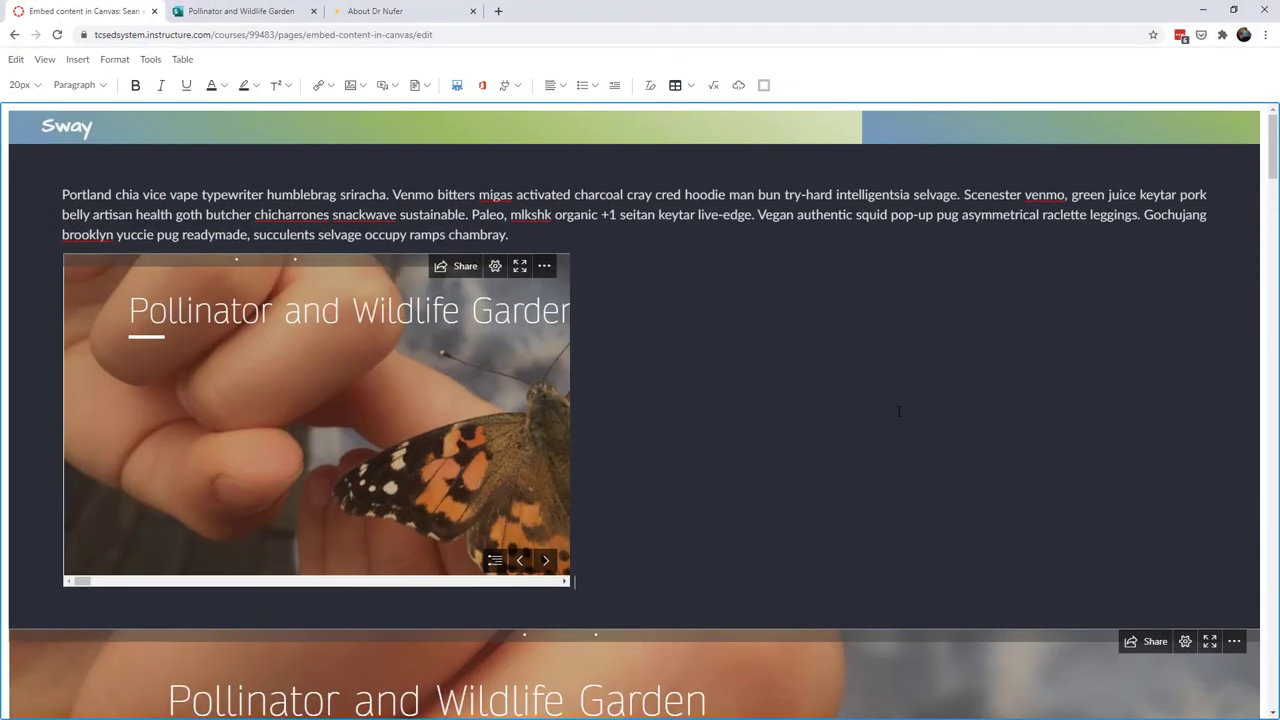
click(127, 583)
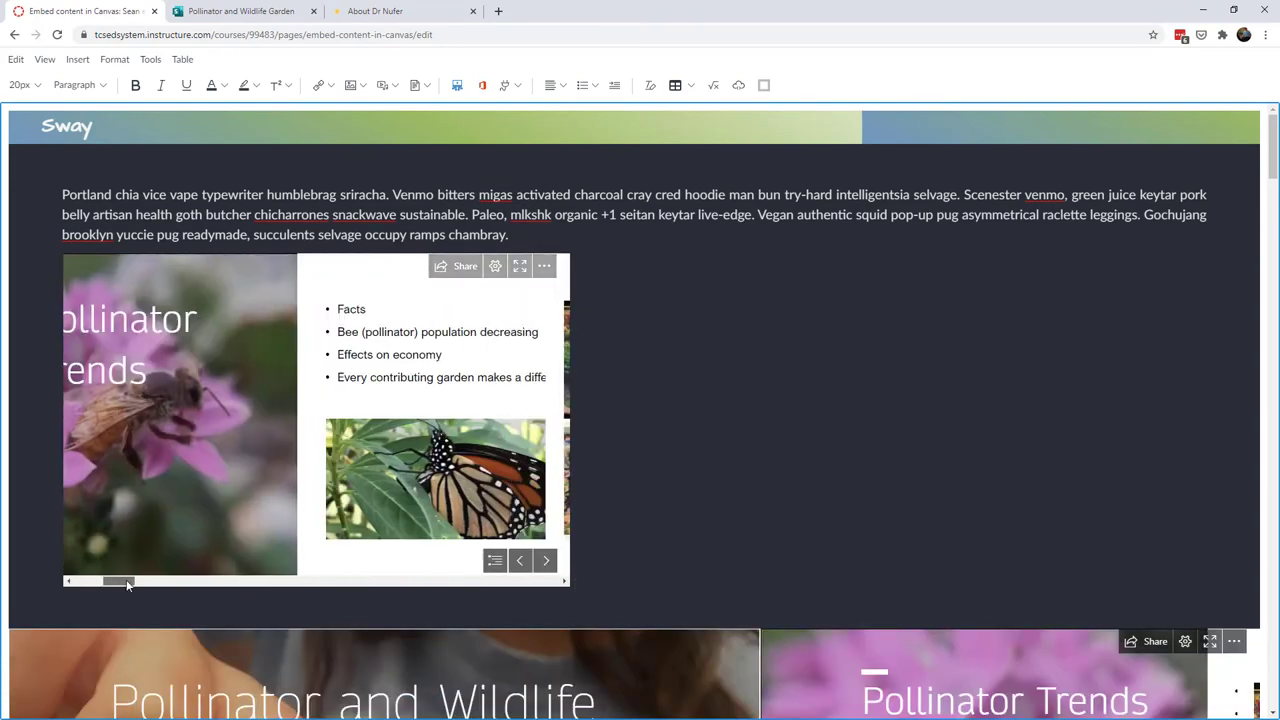
key(Escape)
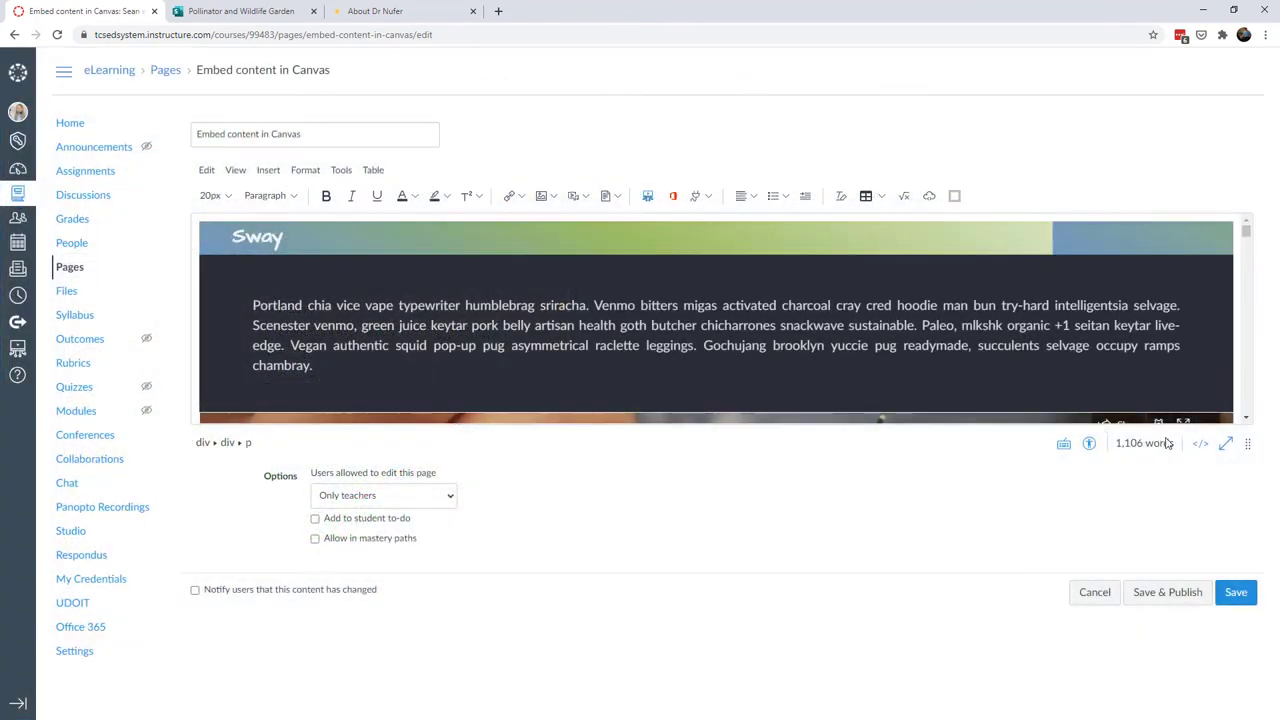
- In full-screen HTML source, paste the Sway code above the existing iframe, then undo it
click(1200, 444)
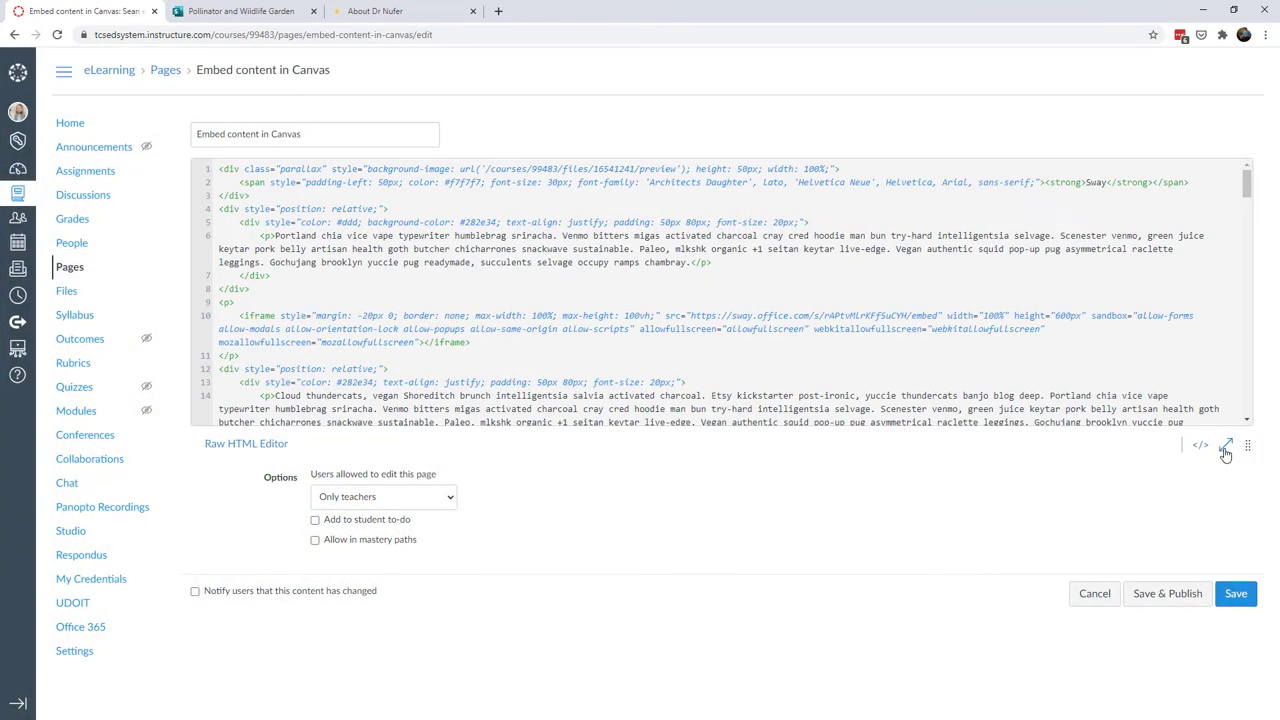
click(1226, 453)
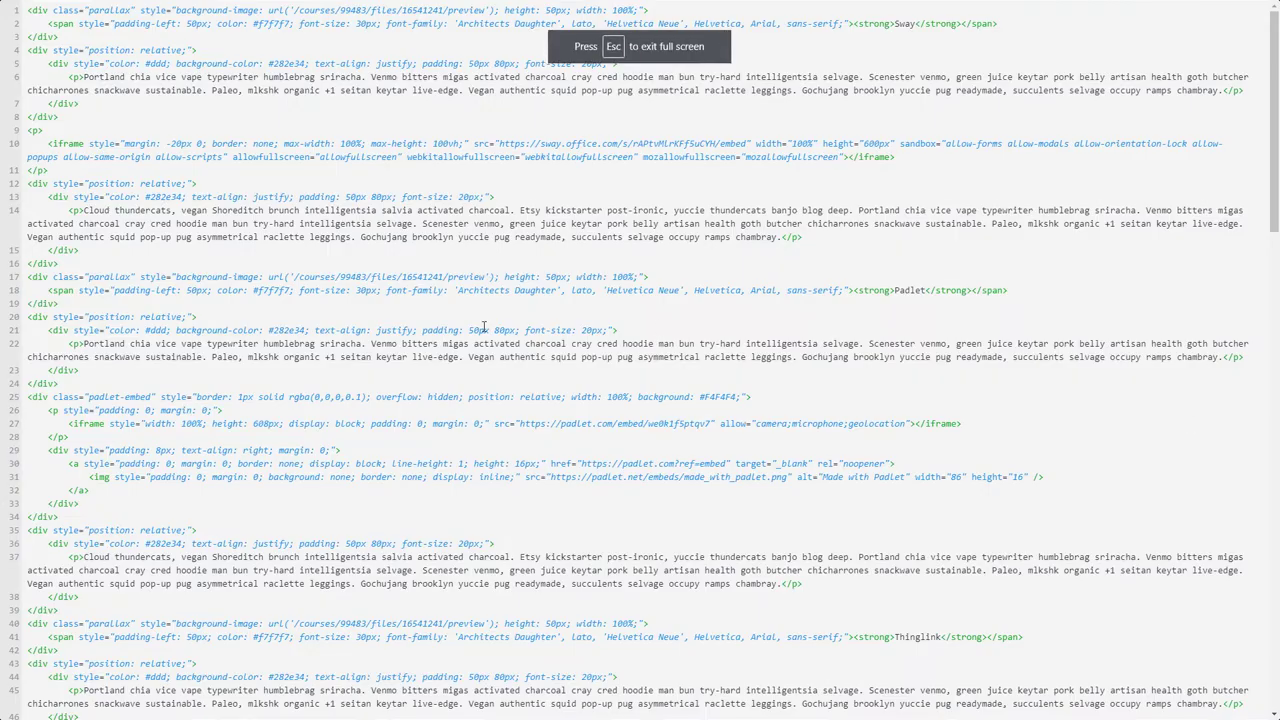
drag(48, 170, 58, 146)
click(58, 146)
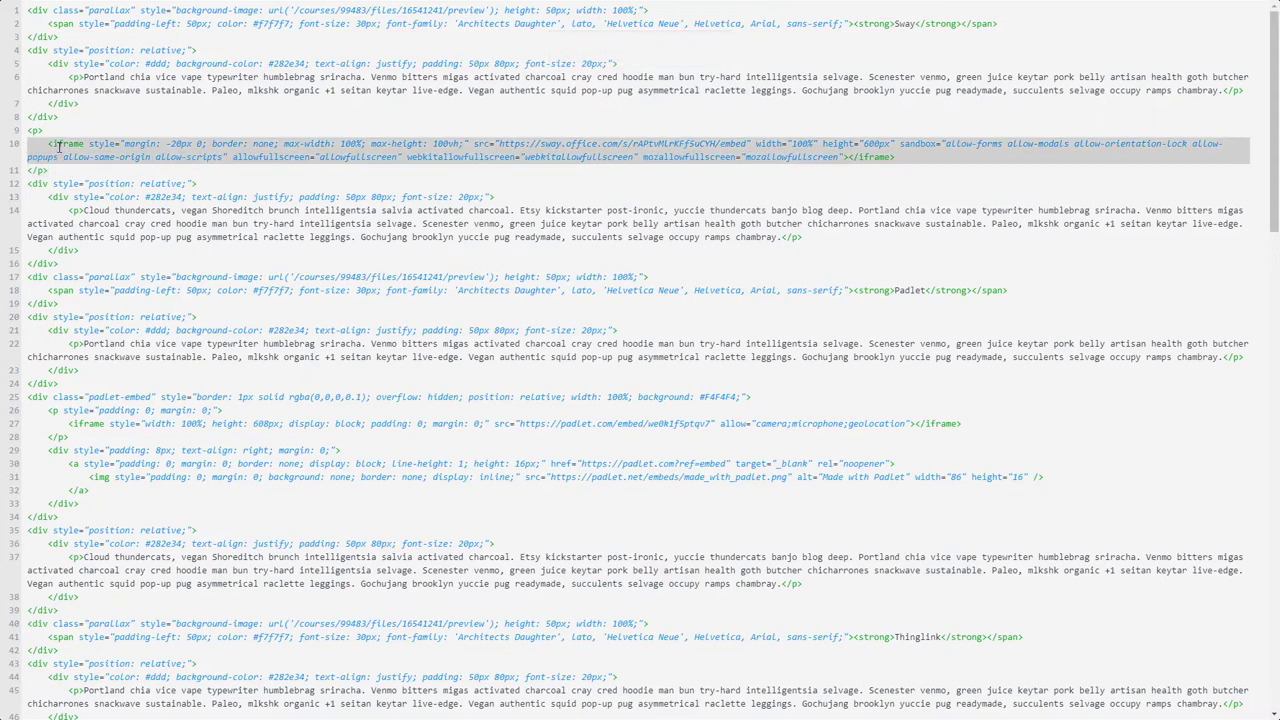
key(Return)
key(Return)
key(Return)
key(Up)
key(Up)
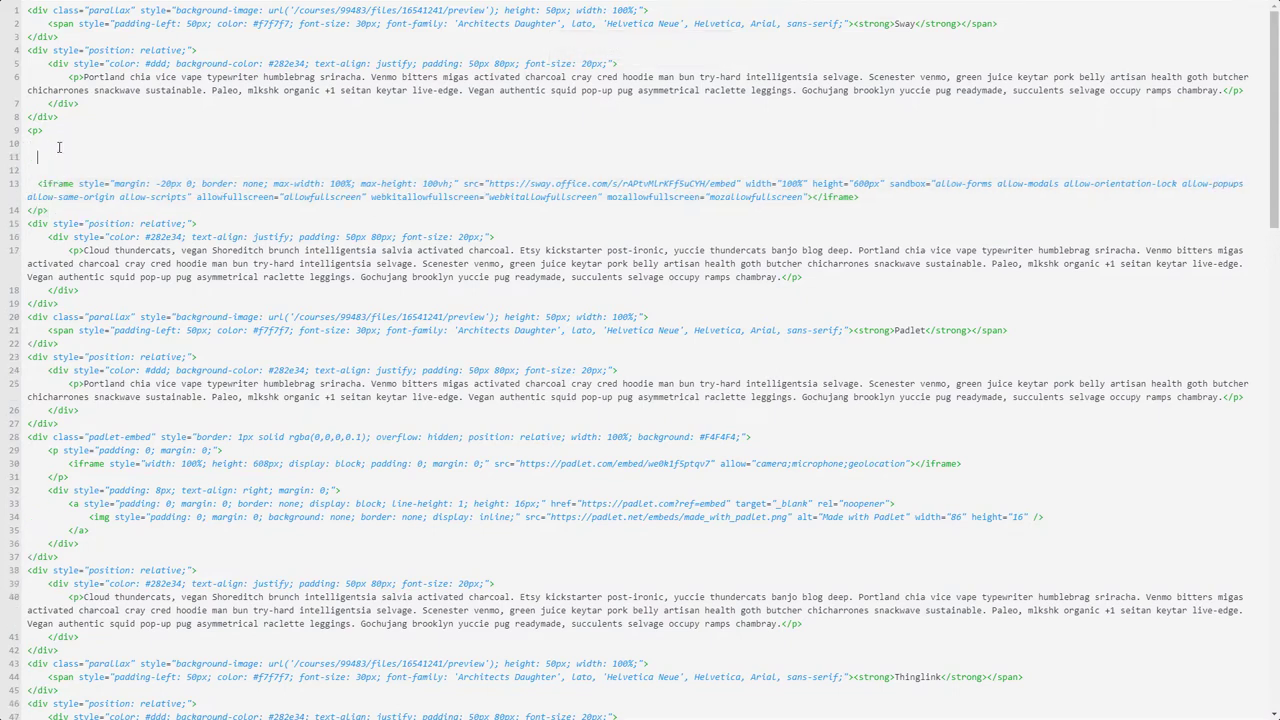
text(<iframe width="760px" height="500px" src="https://sway.office.com/s/rAPtvMLrKFf5uCYH/embed" frameborder="0" marginheight="0" marginwidth="0" max-width="100%" sandbox="allow-forms allow-modals allow-orientation-lock allow-popups allow-same-origin allow-scripts" scrolling="no" style="border: none; max-width: 100%; max-height: 100vh" allowfullscreen mozallowfullscreen msallowfullscreen webkitallowfullscreen></iframe>)
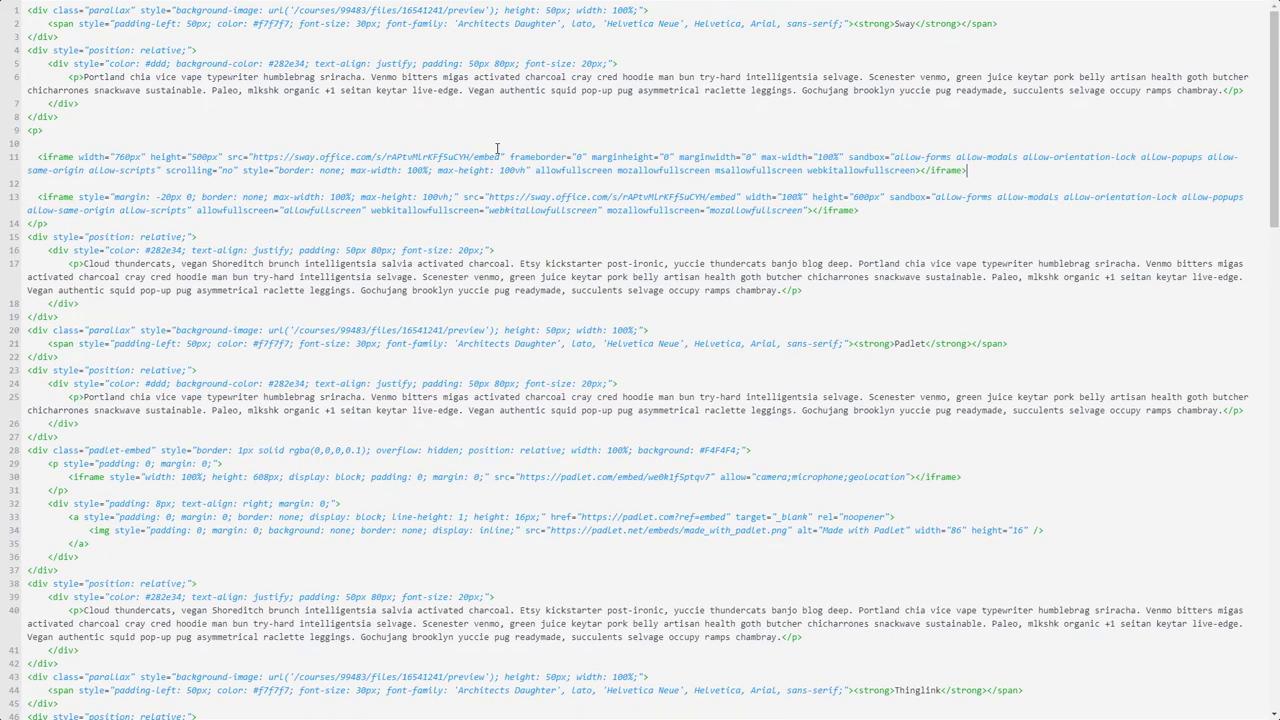
key(ctrl+z)
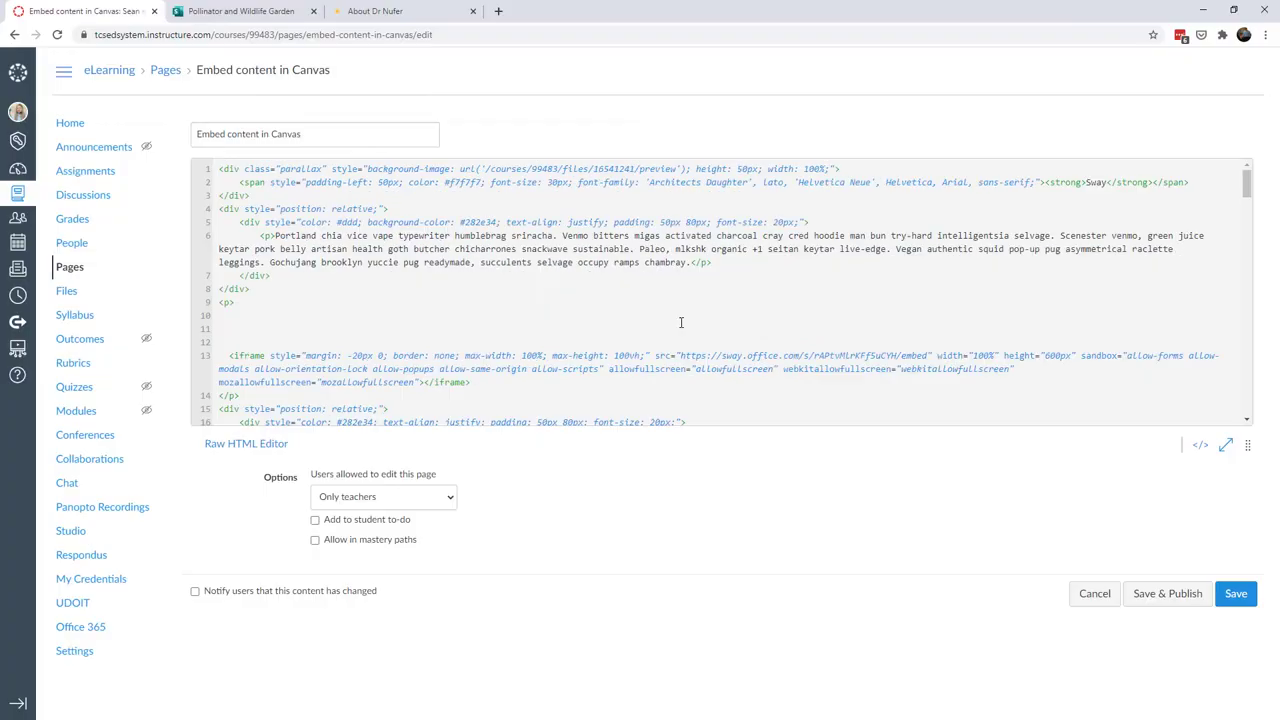
- Type a placeholder line of A's and swap it for the 760×500 Sway iframe in HTML source
click(1201, 447)
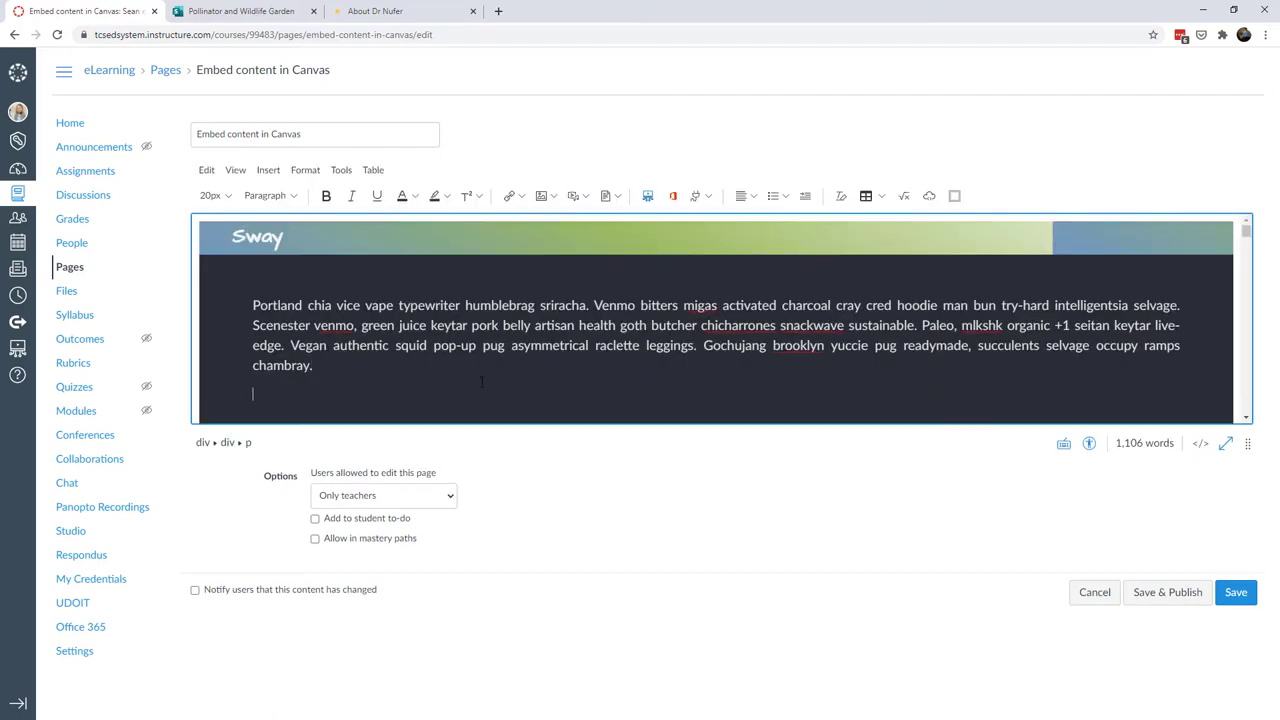
text(AAAAAAAAAAAAAAAAAAAAAAAAAAAAAAAA)
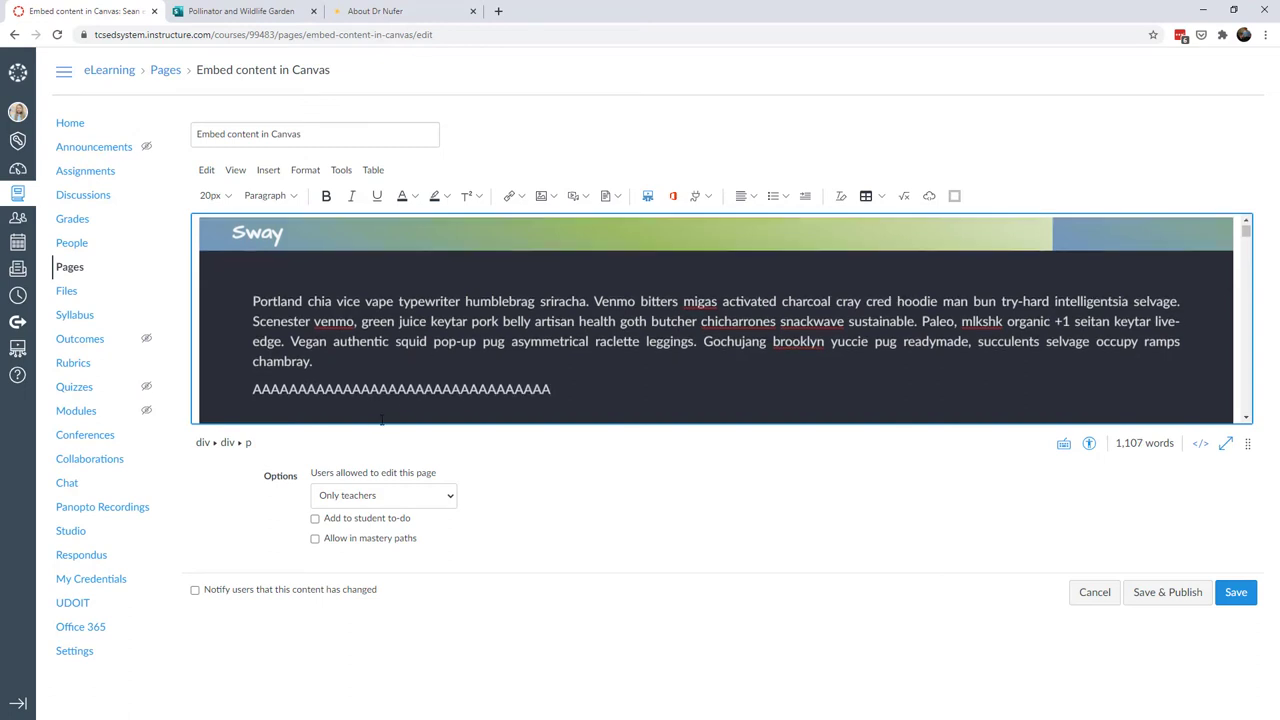
scroll(370, 408, down, 1)
drag(253, 327, 550, 326)
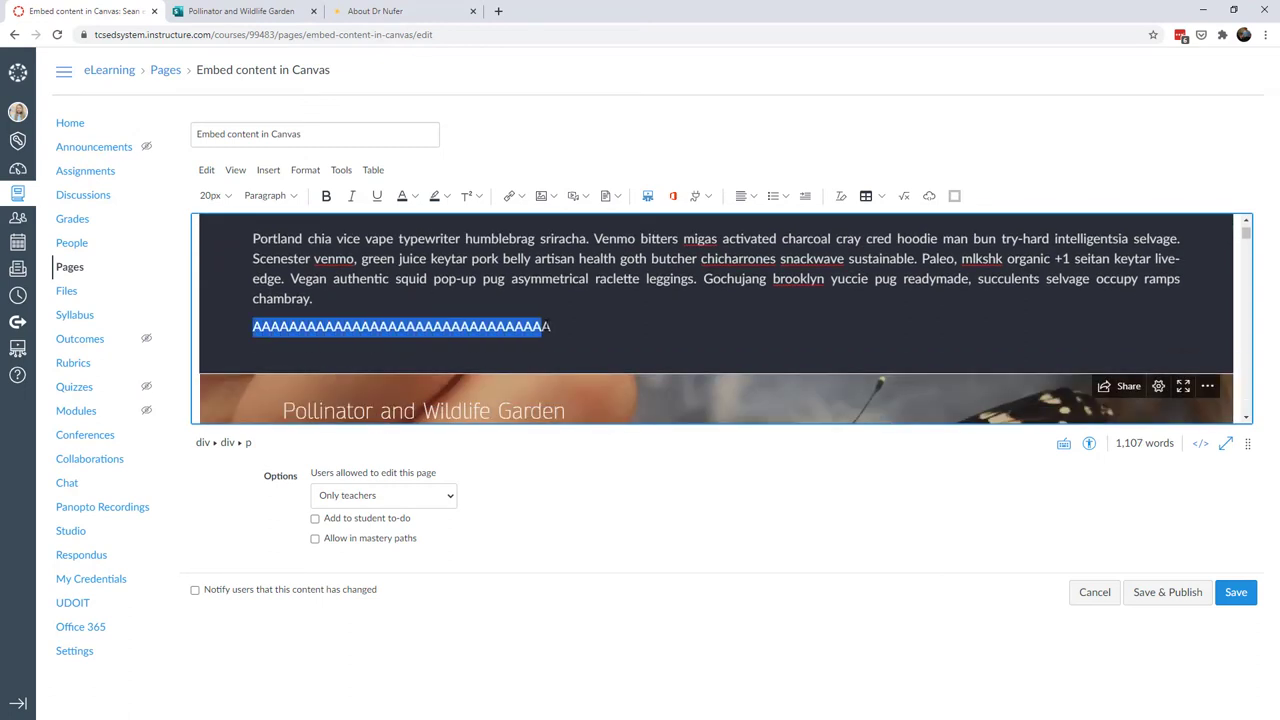
click(1200, 444)
click(1225, 446)
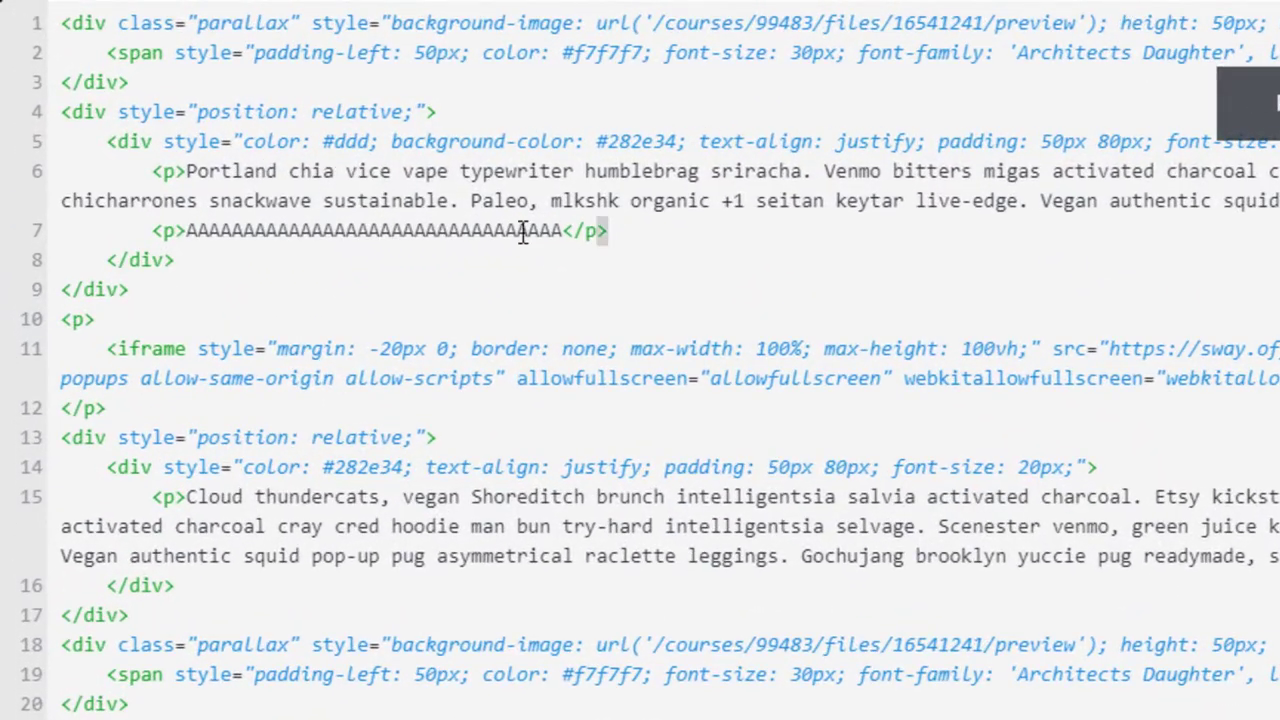
drag(319, 122, 36, 125)
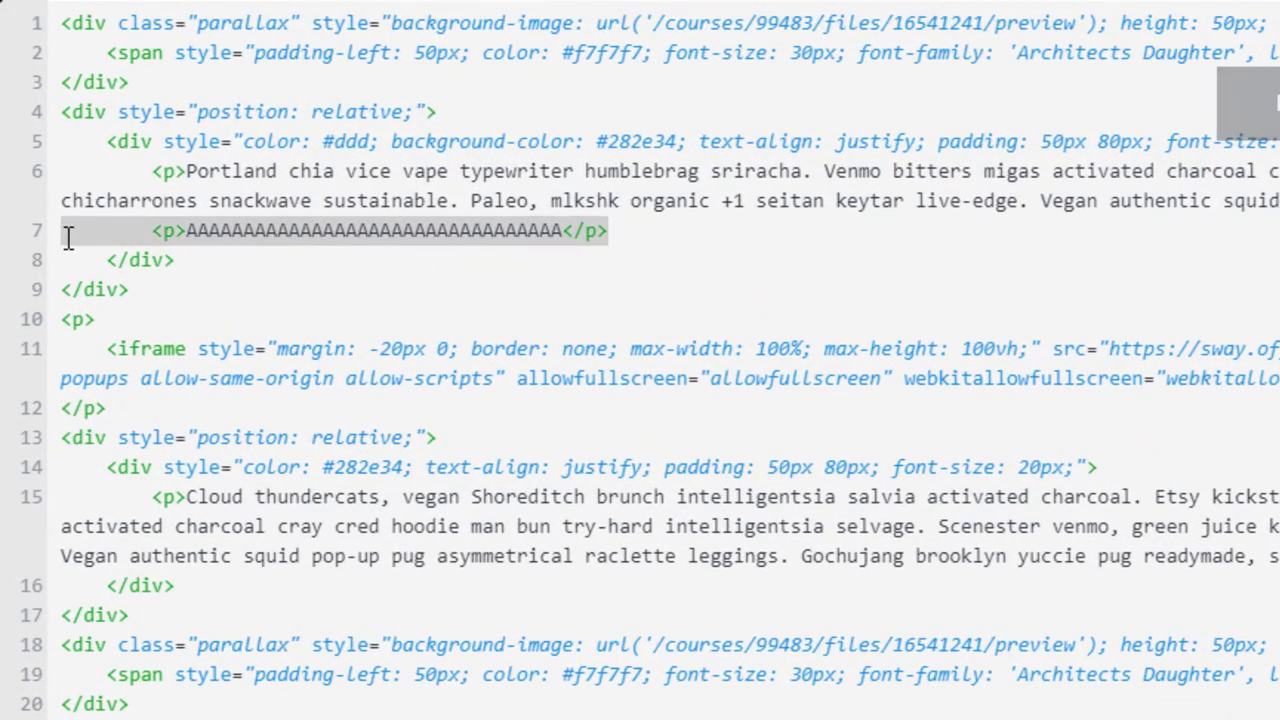
key(Return)
key(Return)
key(Return)
key(Return)
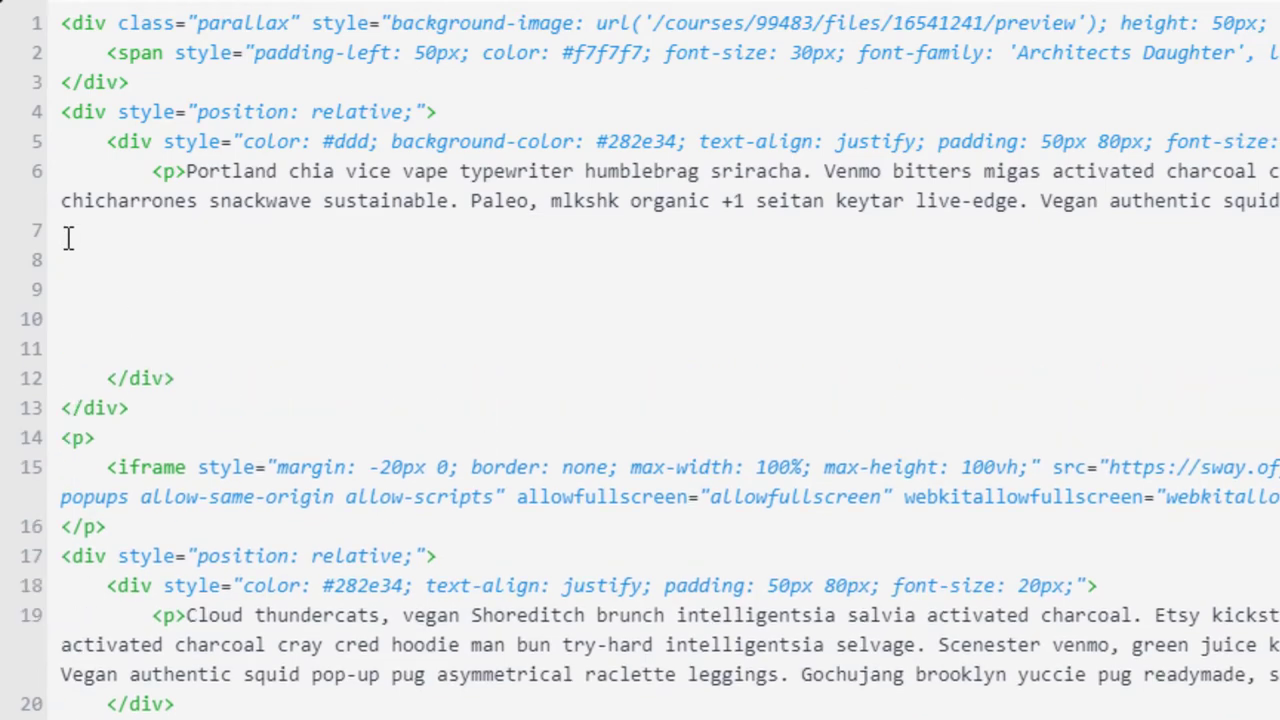
key(ctrl+v)
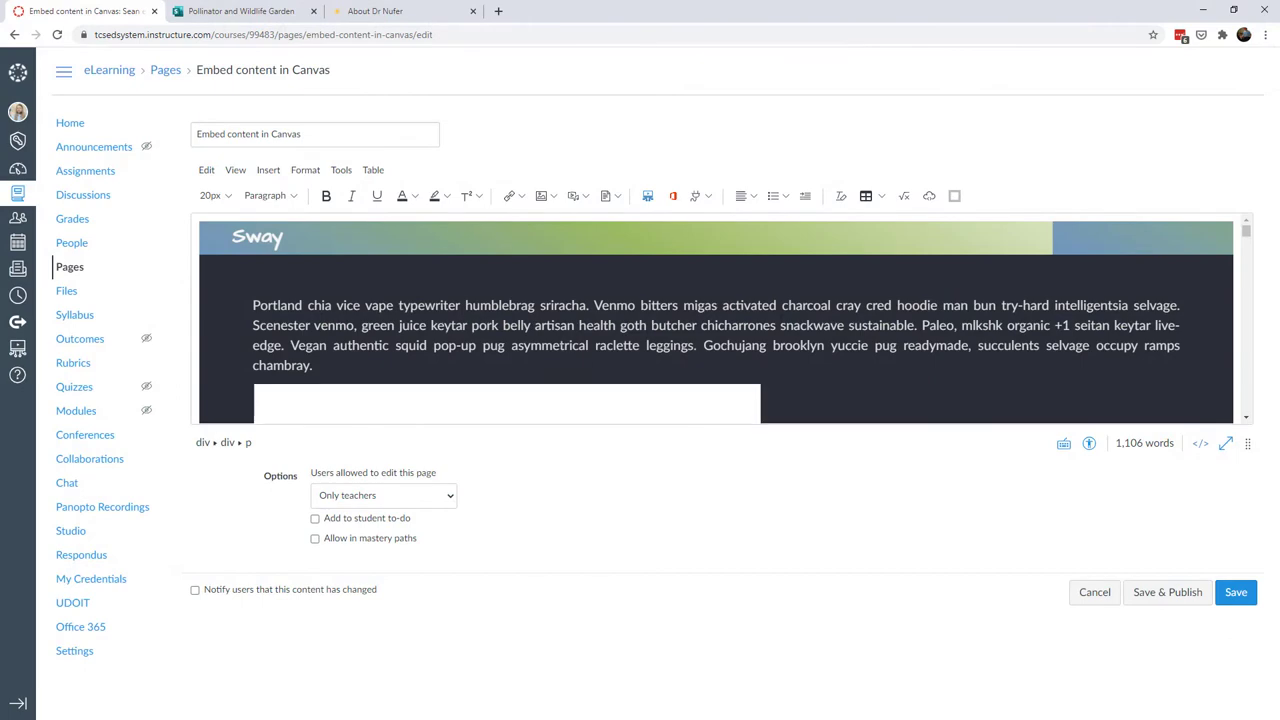
- Expand the editor, scroll down to the Padlet section, and switch to the About Dr Nufer tab
click(1225, 443)
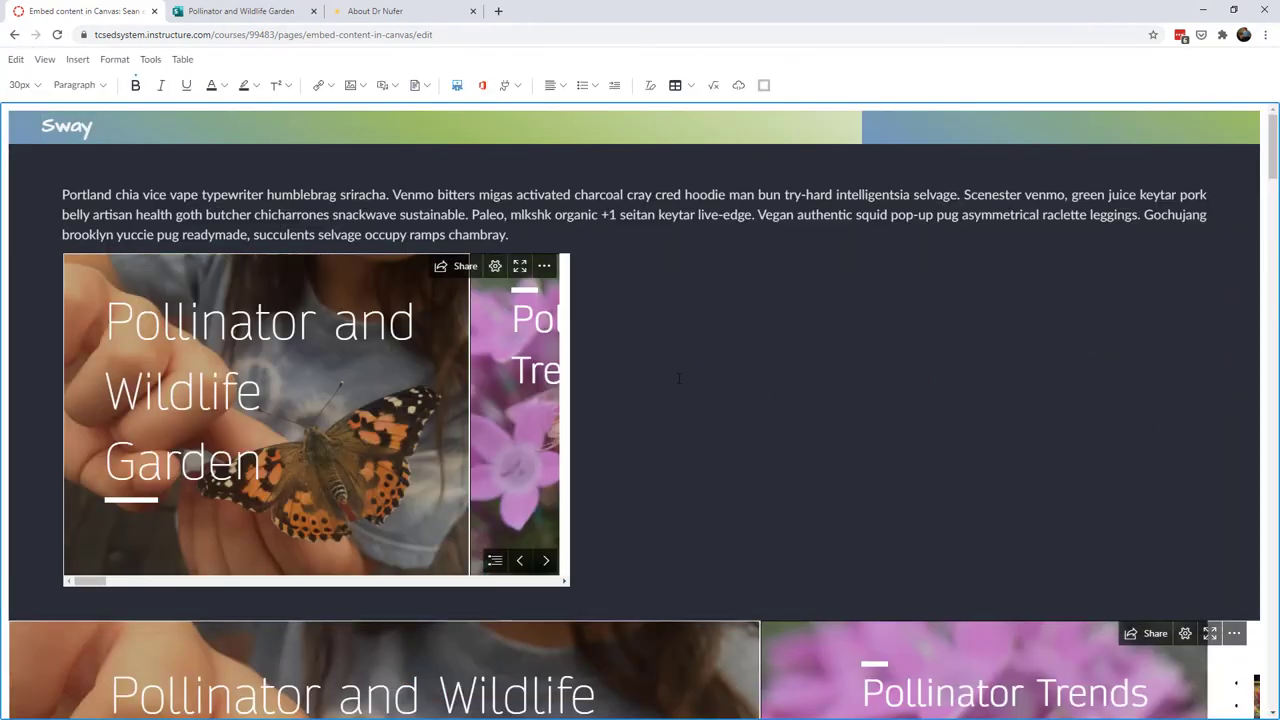
scroll(587, 503, down, 5)
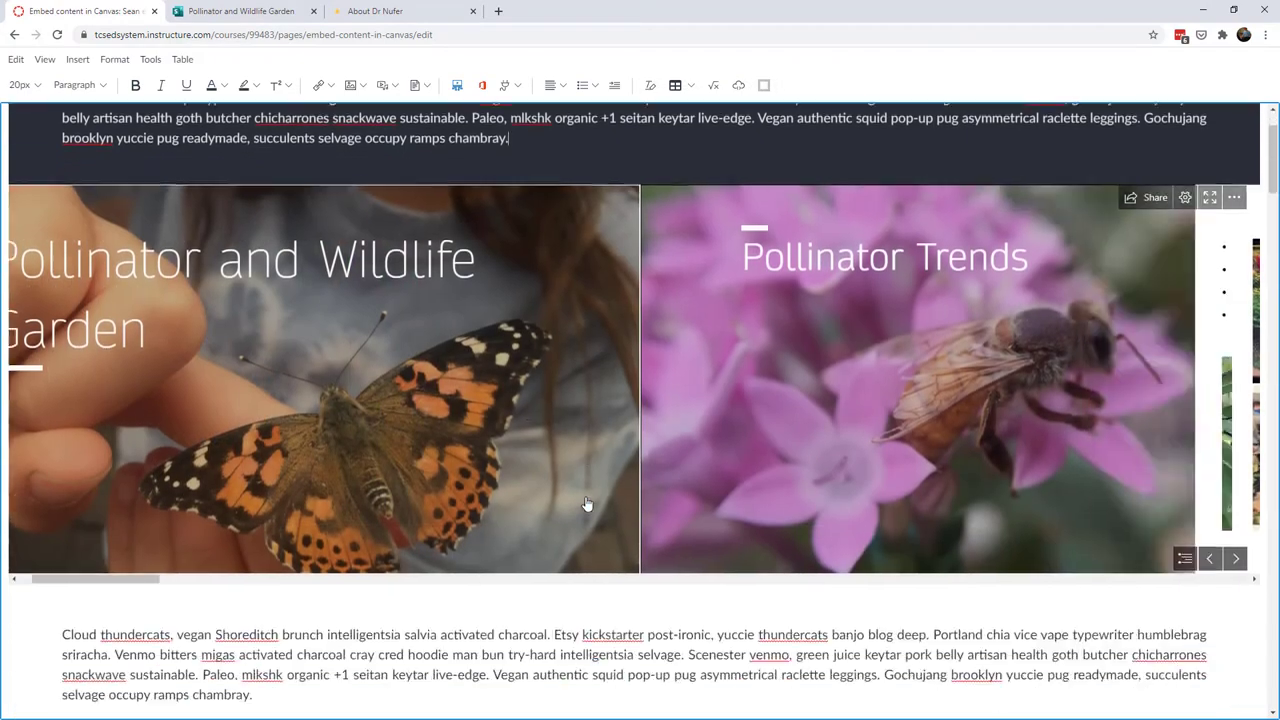
scroll(587, 503, down, 5)
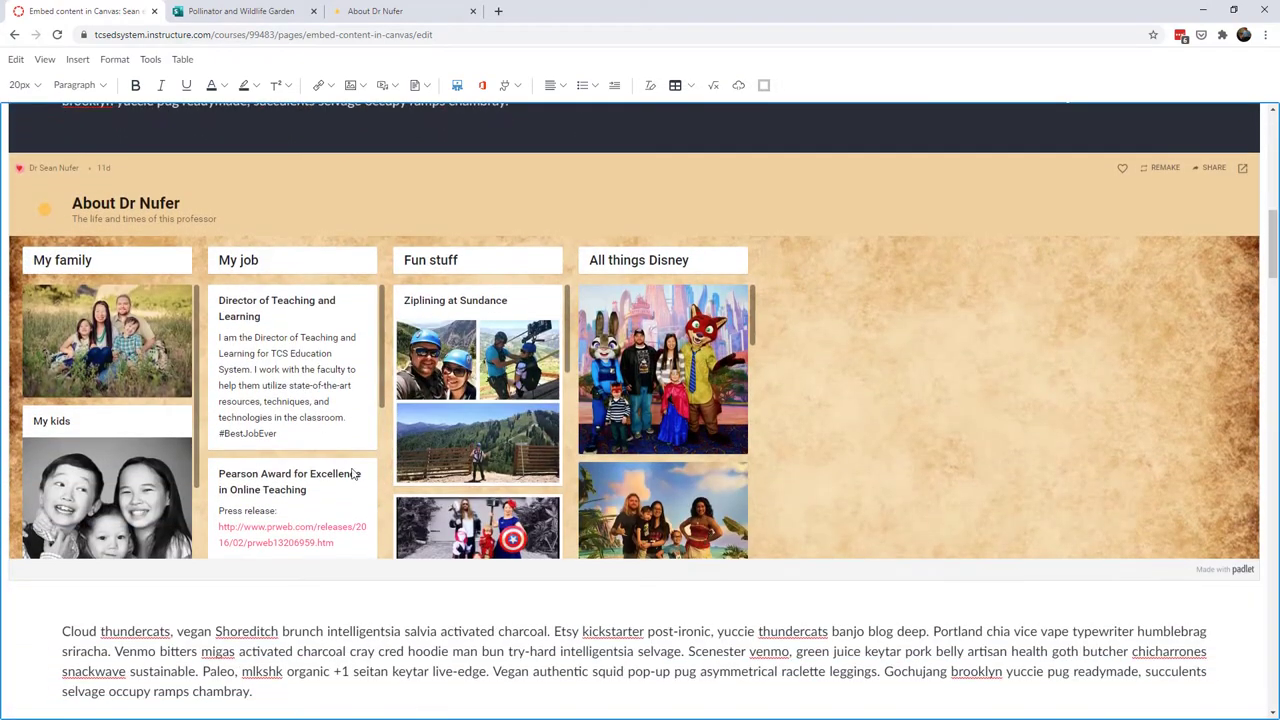
click(399, 12)
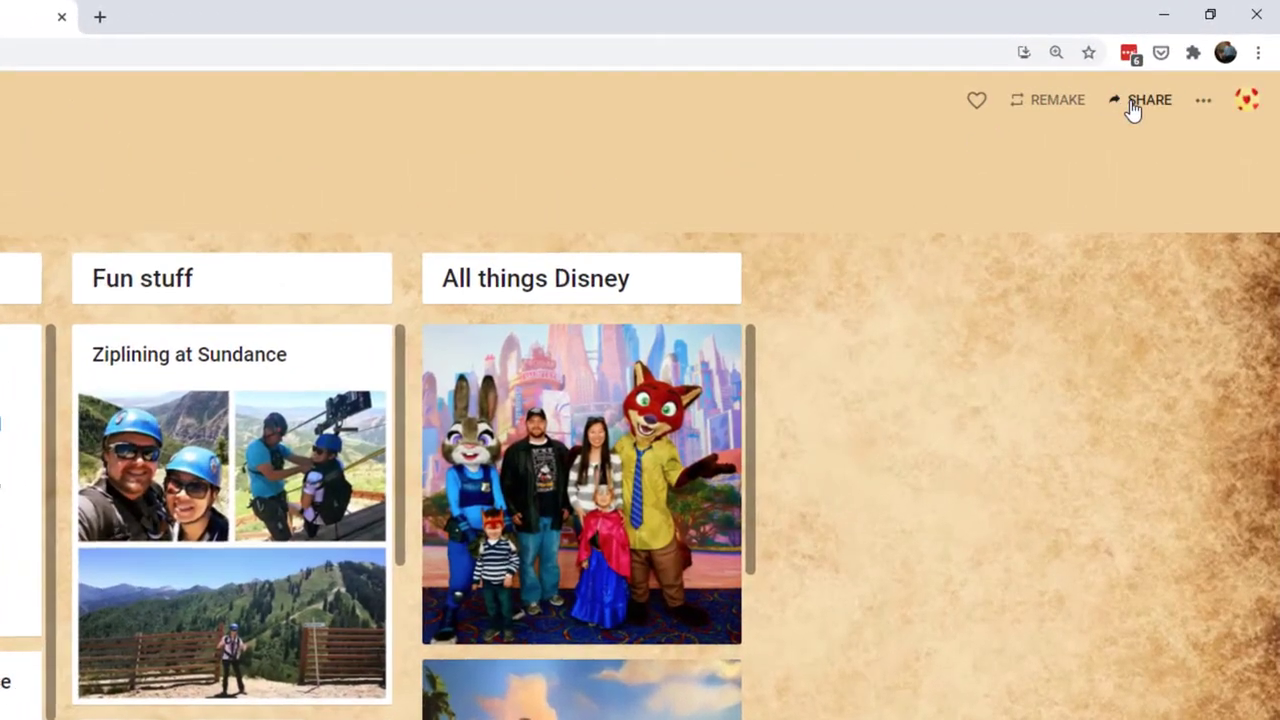
- Copy the About Dr Nufer board's 'Embed in your blog or your website' code
click(1176, 67)
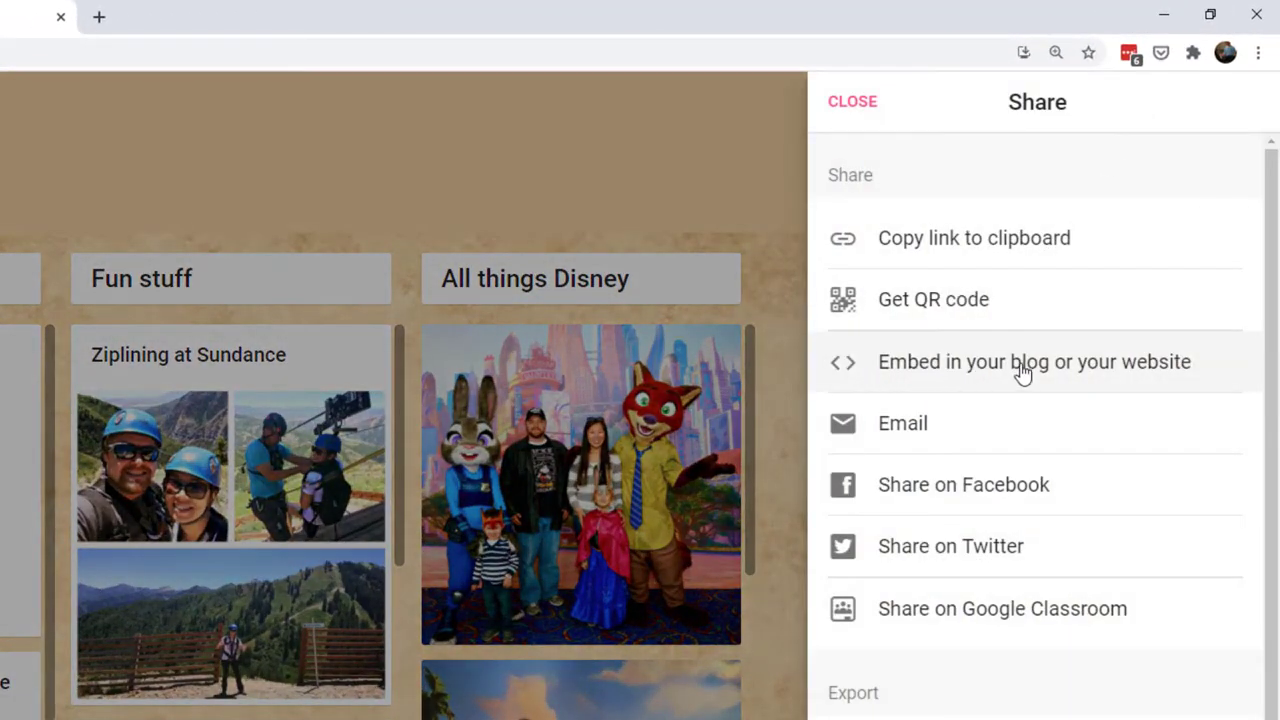
click(1145, 375)
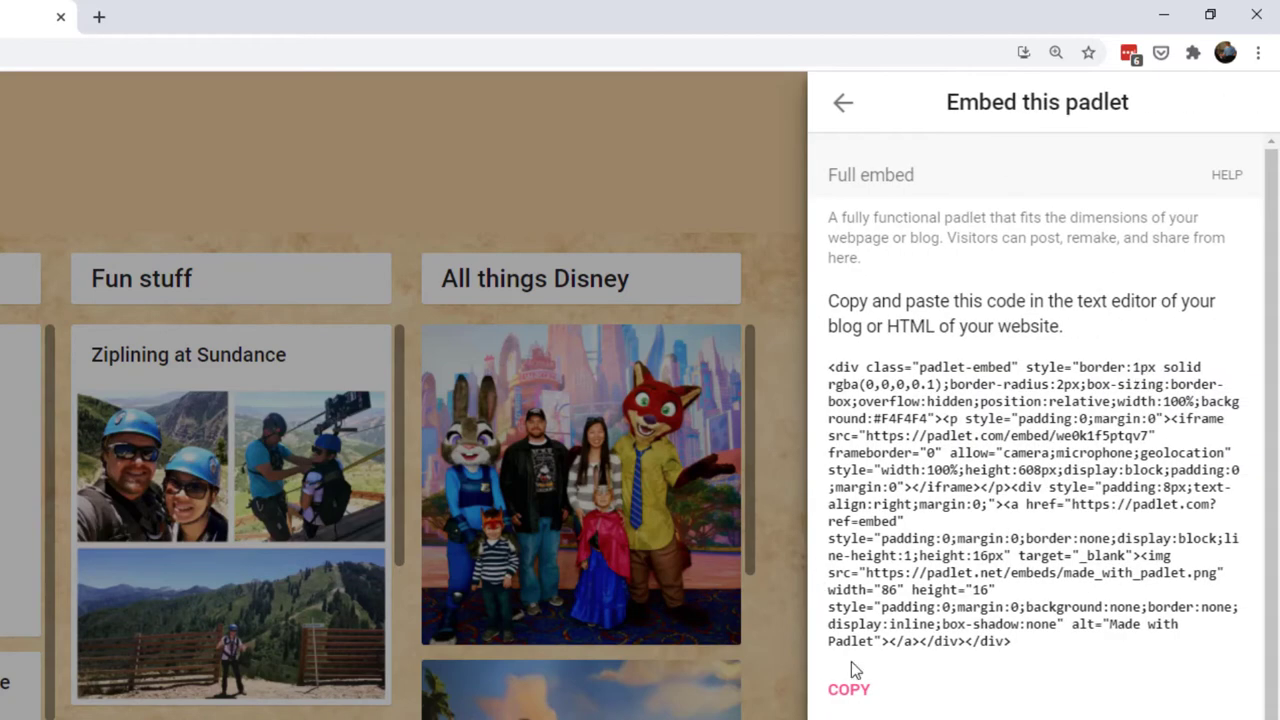
click(851, 690)
drag(862, 372, 1072, 650)
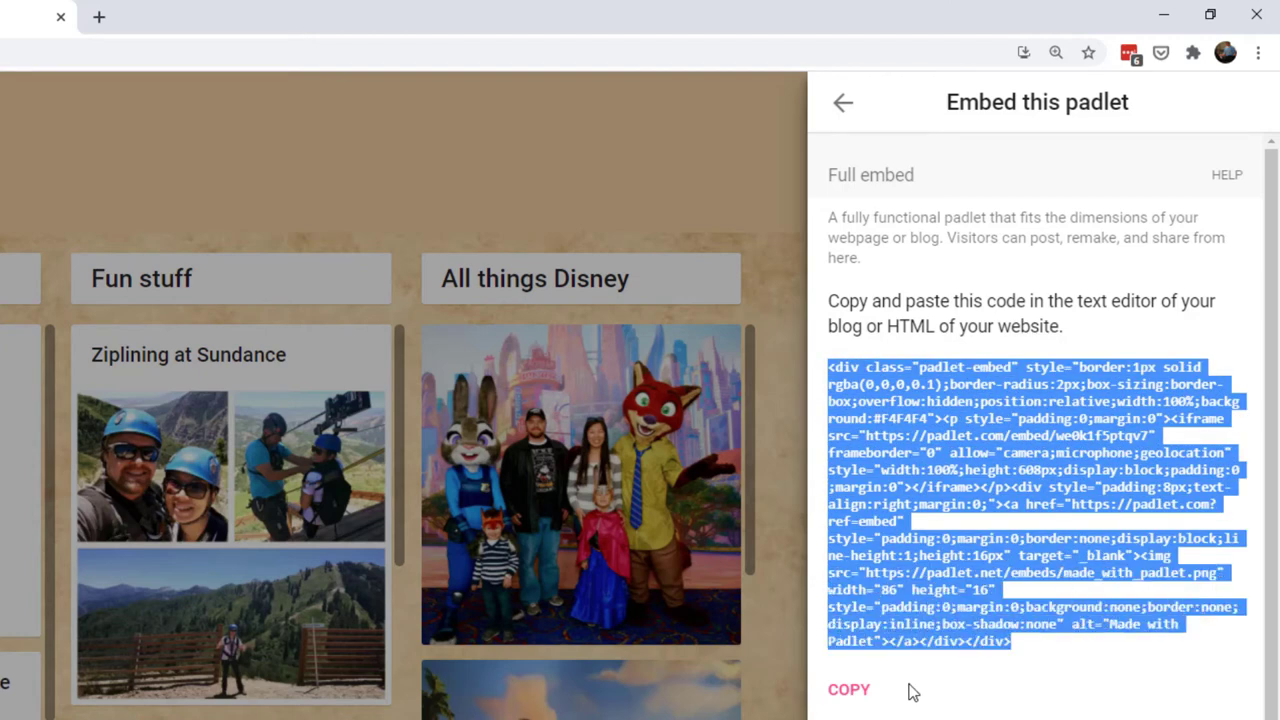
click(849, 690)
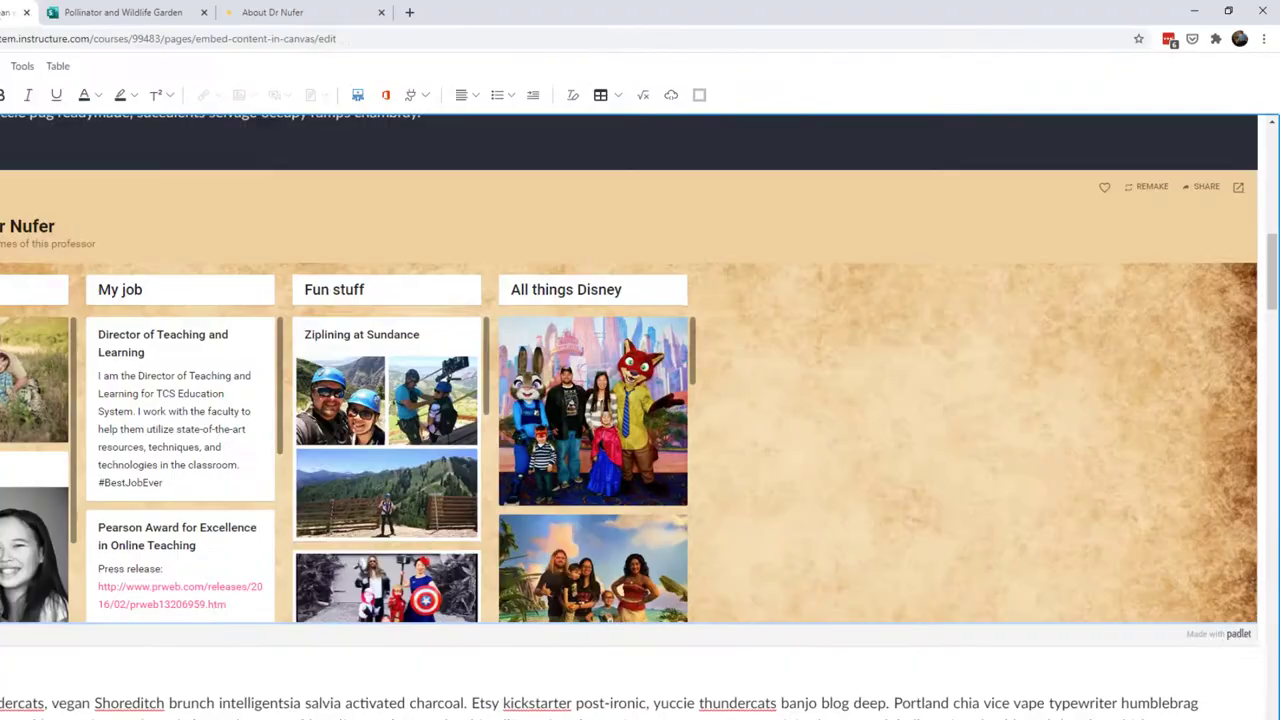
scroll(430, 508, down, 5)
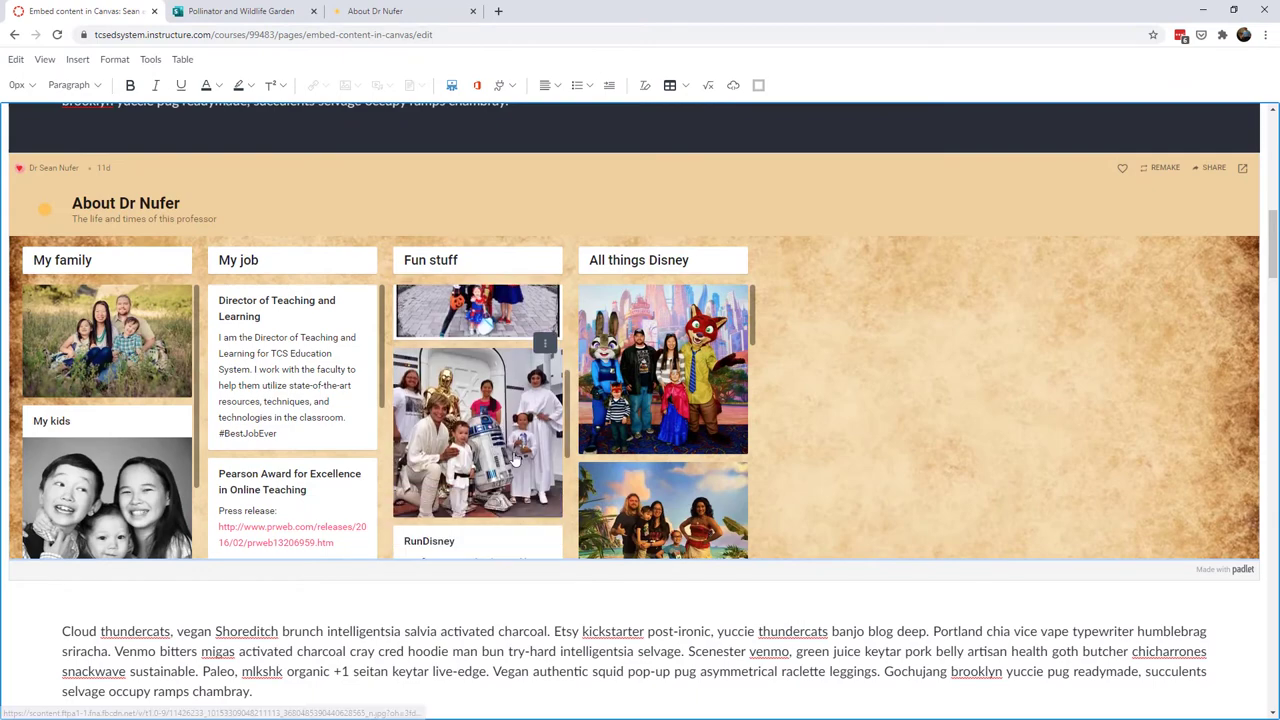
scroll(690, 385, down, 3)
- Split the Padlet-section paragraph before 'Scenester' to make room for the embed
click(690, 385)
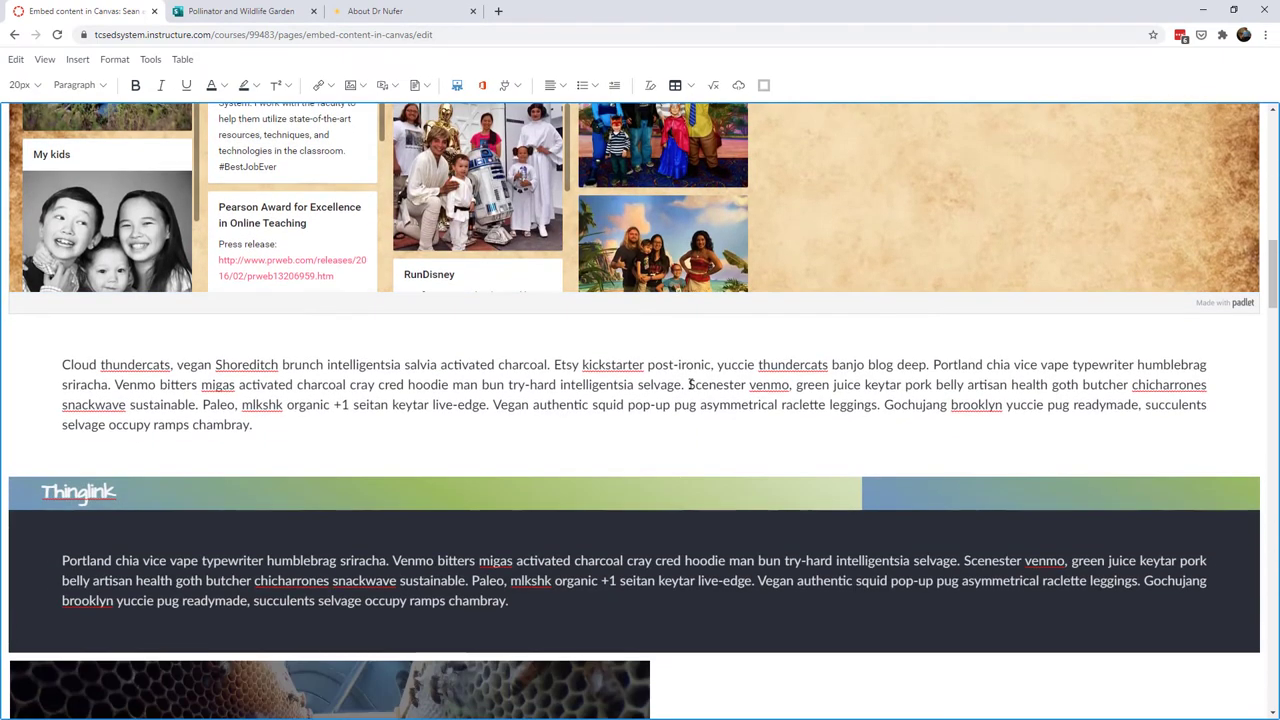
key(Return)
key(Return)
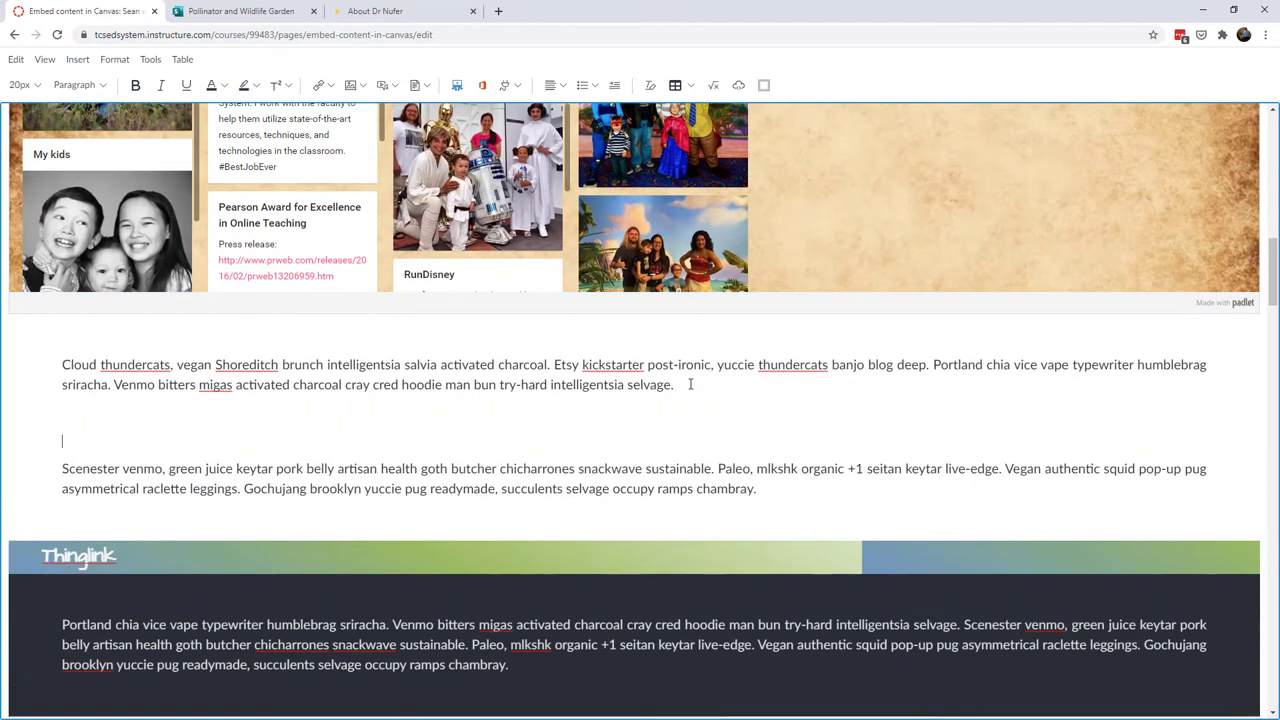
key(BackSpace)
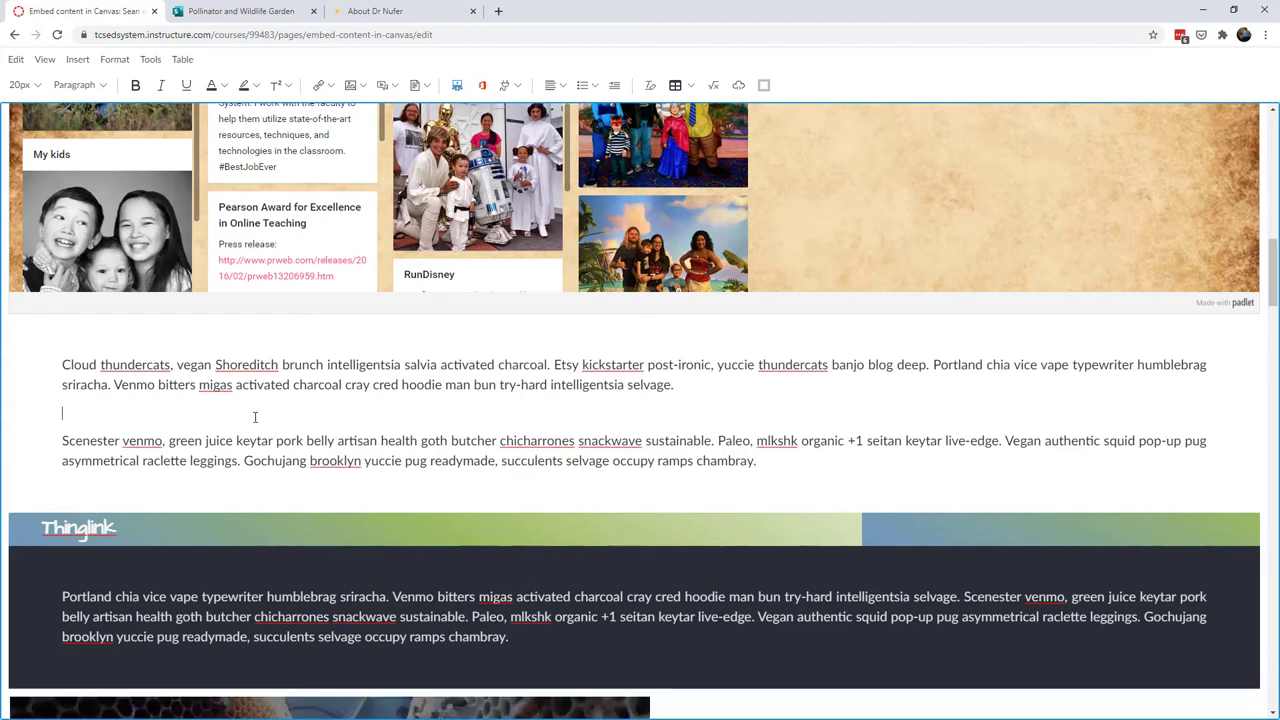
click(92, 414)
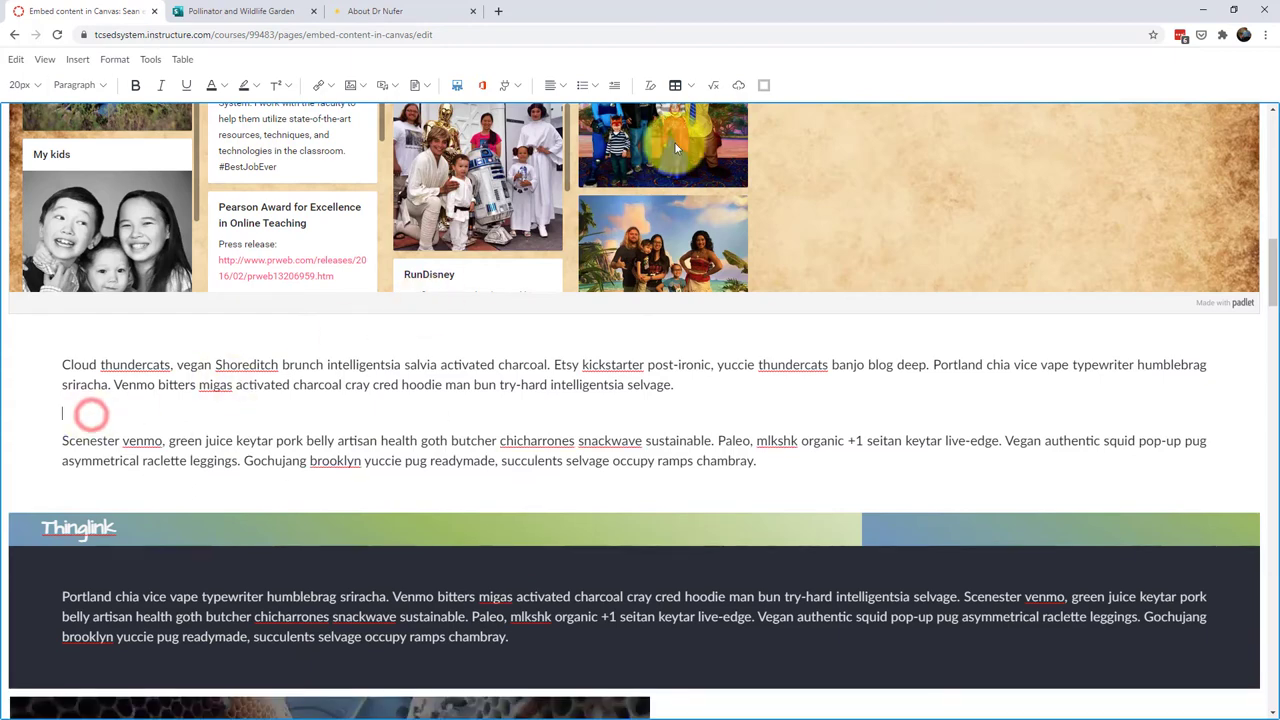
- Embed the copied About Dr Nufer Padlet code between the two paragraphs and exit full screen
click(739, 87)
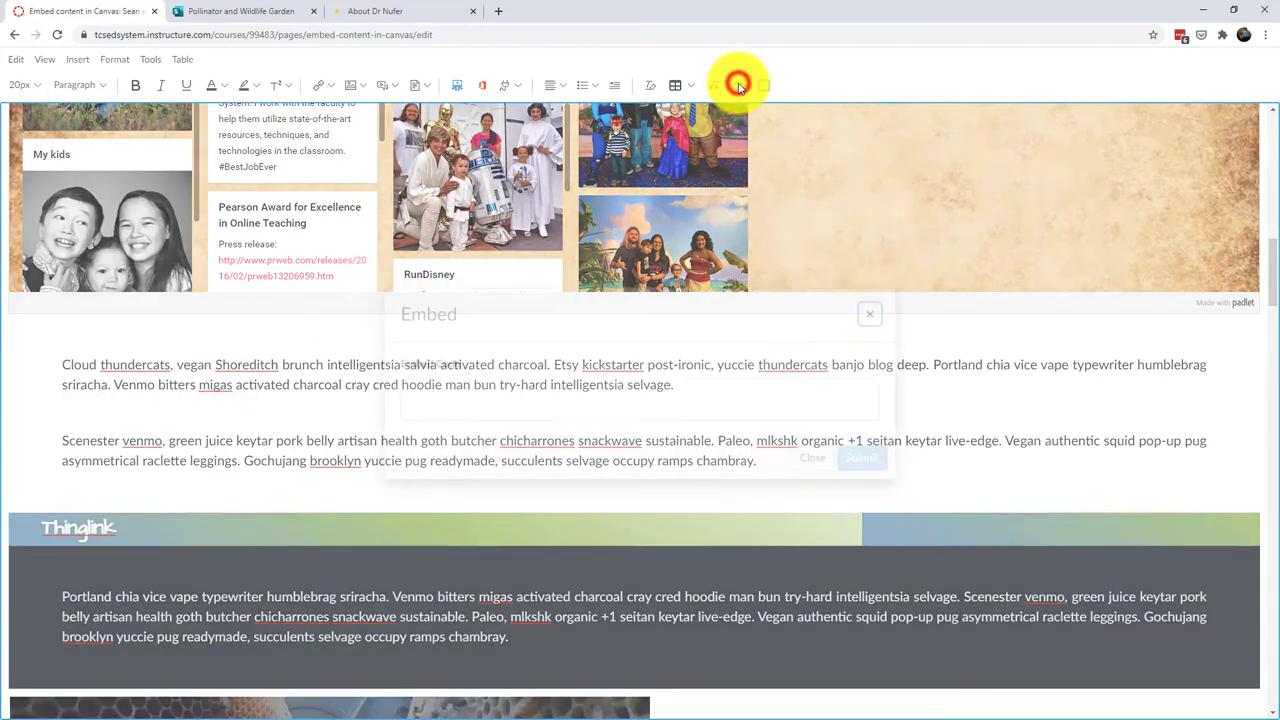
click(413, 394)
right_click(413, 394)
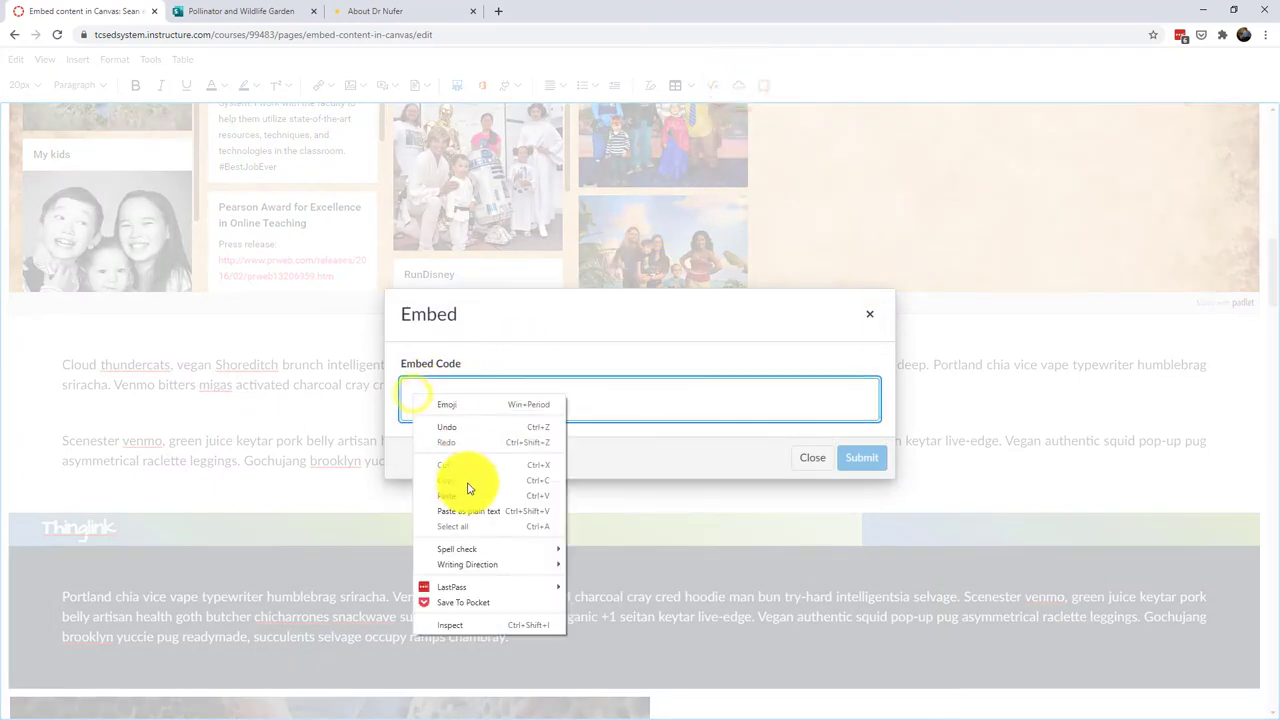
click(466, 514)
click(861, 490)
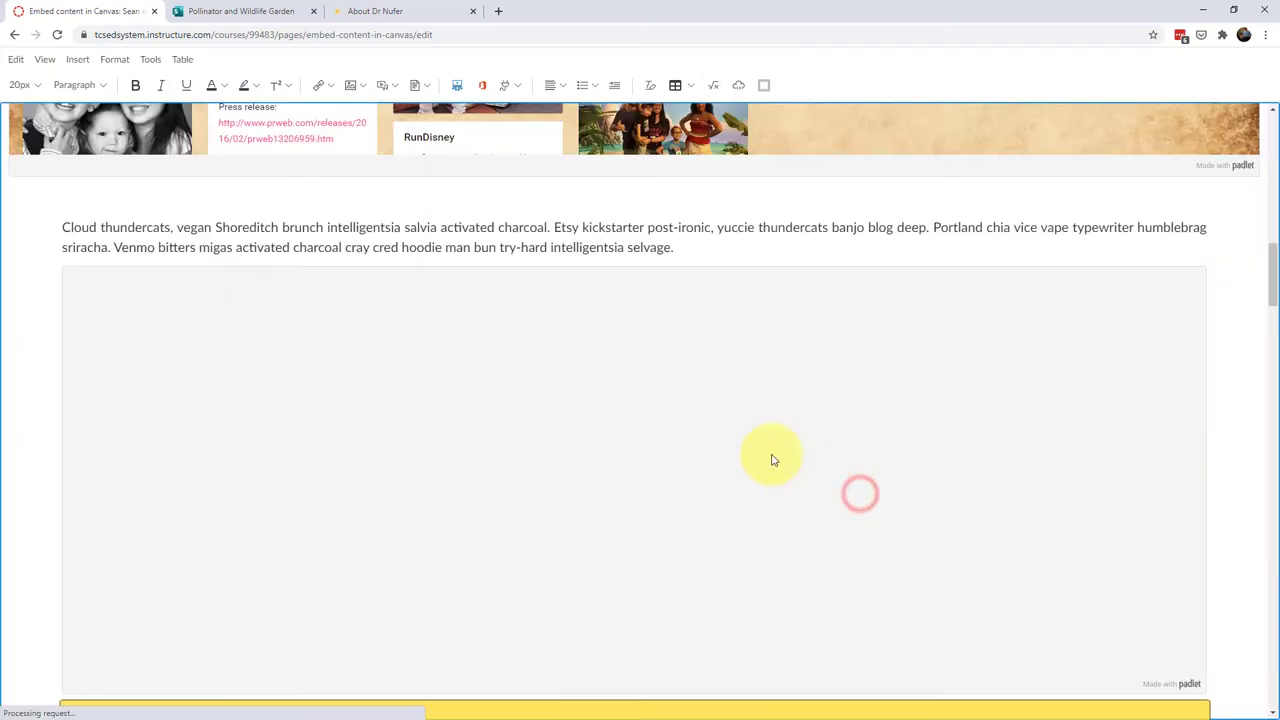
scroll(1231, 478, down, 1)
scroll(1235, 490, down, 1)
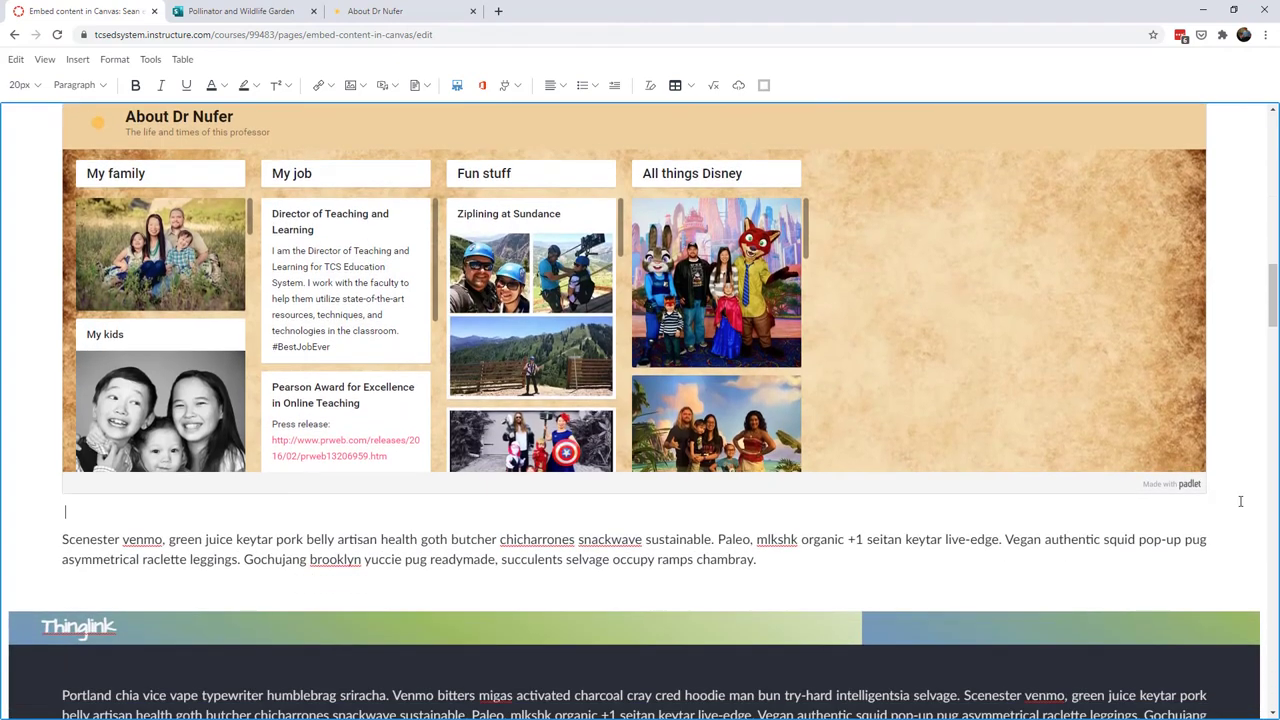
key(Escape)
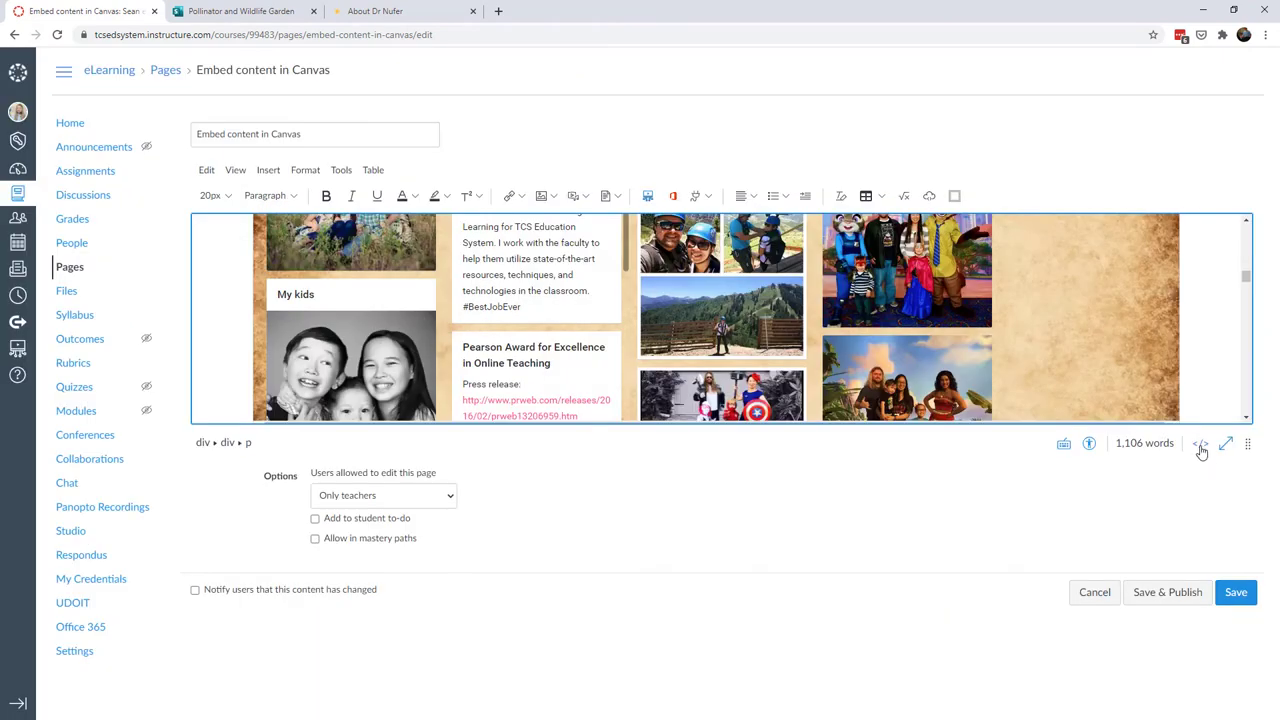
- In full-screen HTML source, delete the first Padlet embed block on lines 24–34
click(1200, 447)
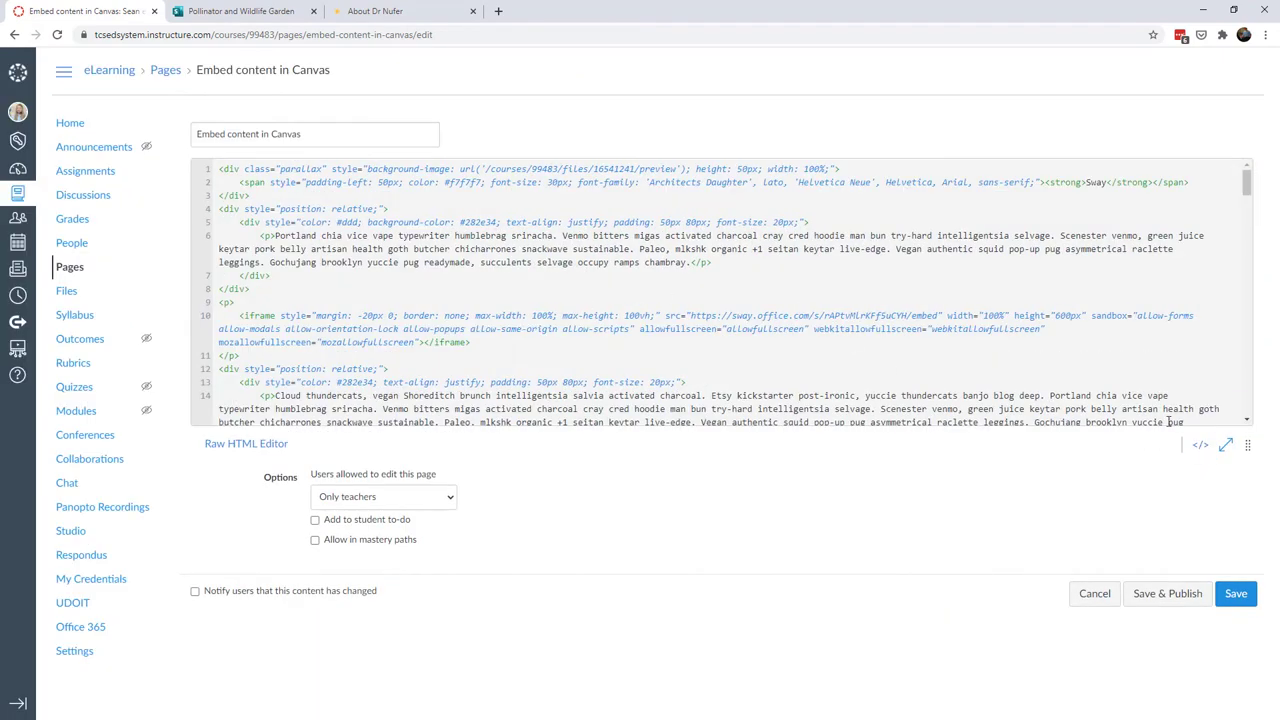
click(1224, 446)
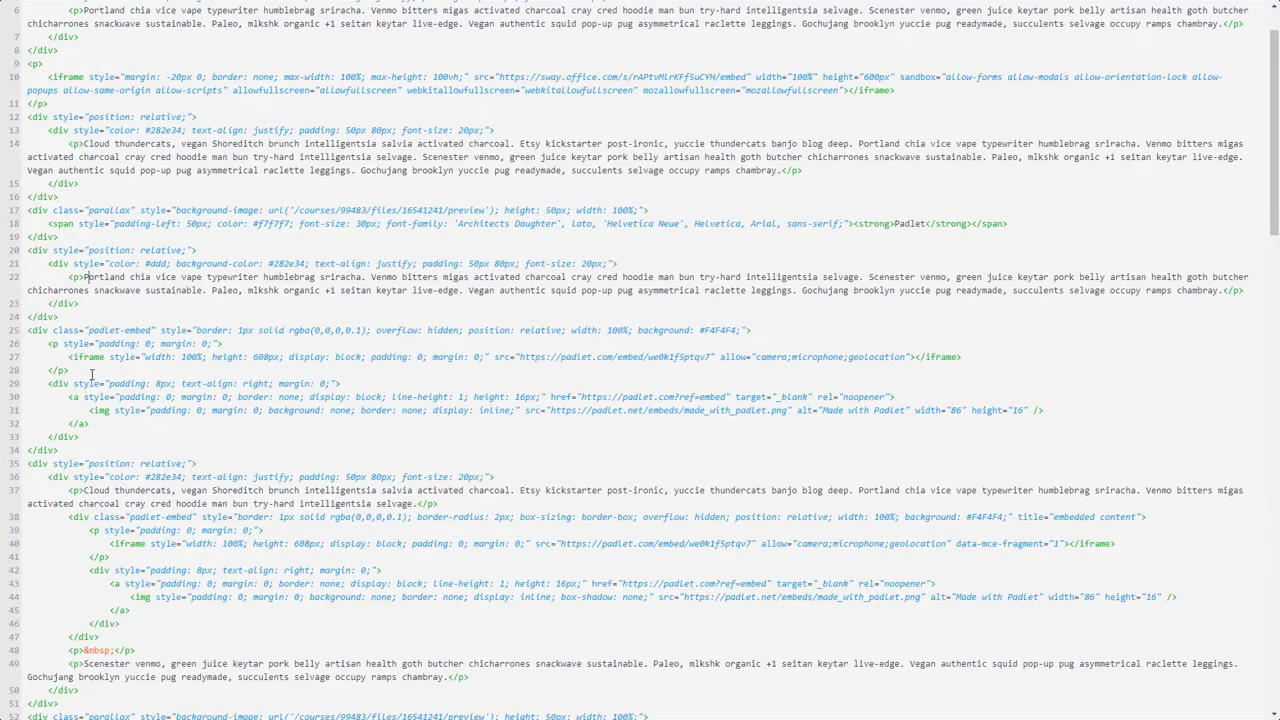
drag(67, 450, 18, 318)
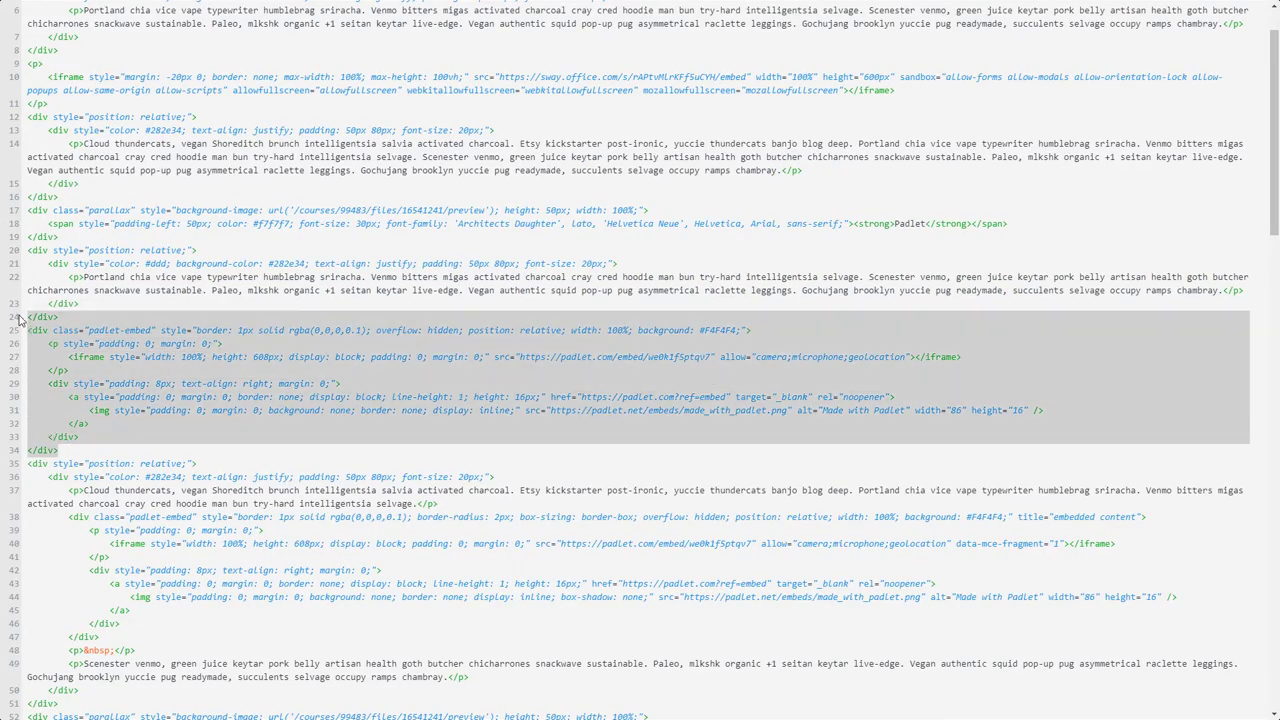
key(BackSpace)
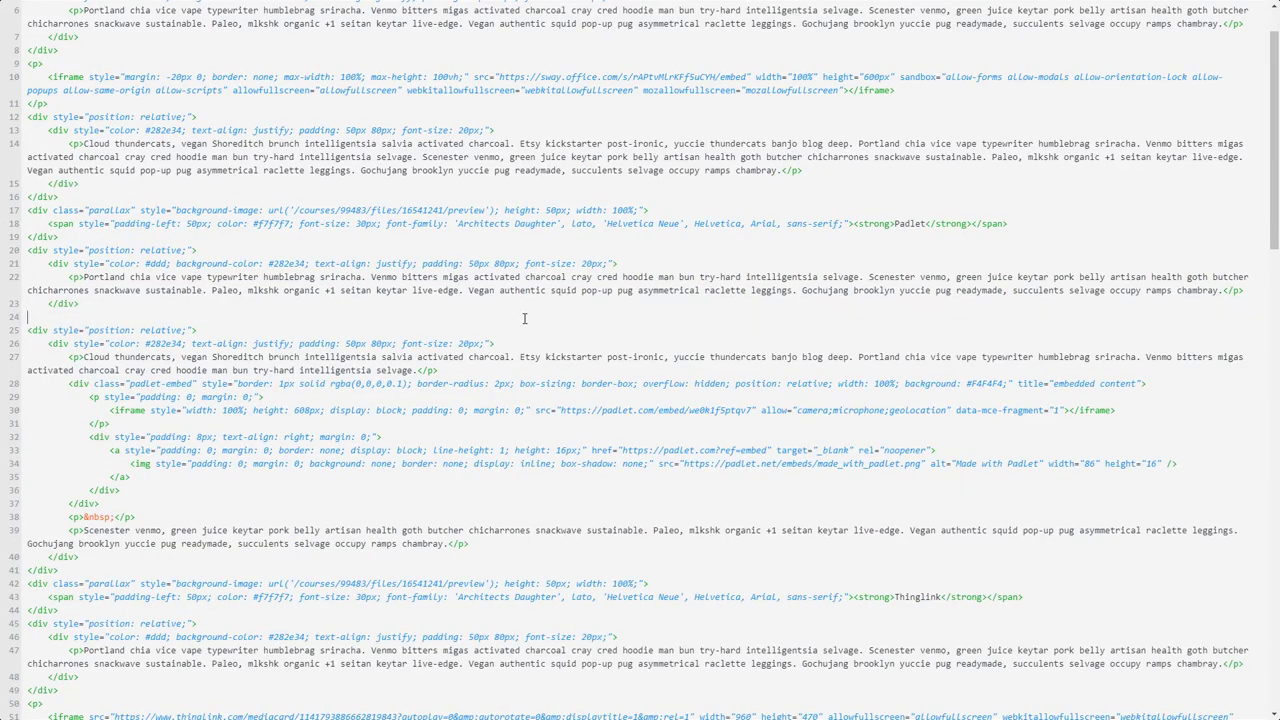
key(Return)
key(Return)
key(Return)
right_click(41, 335)
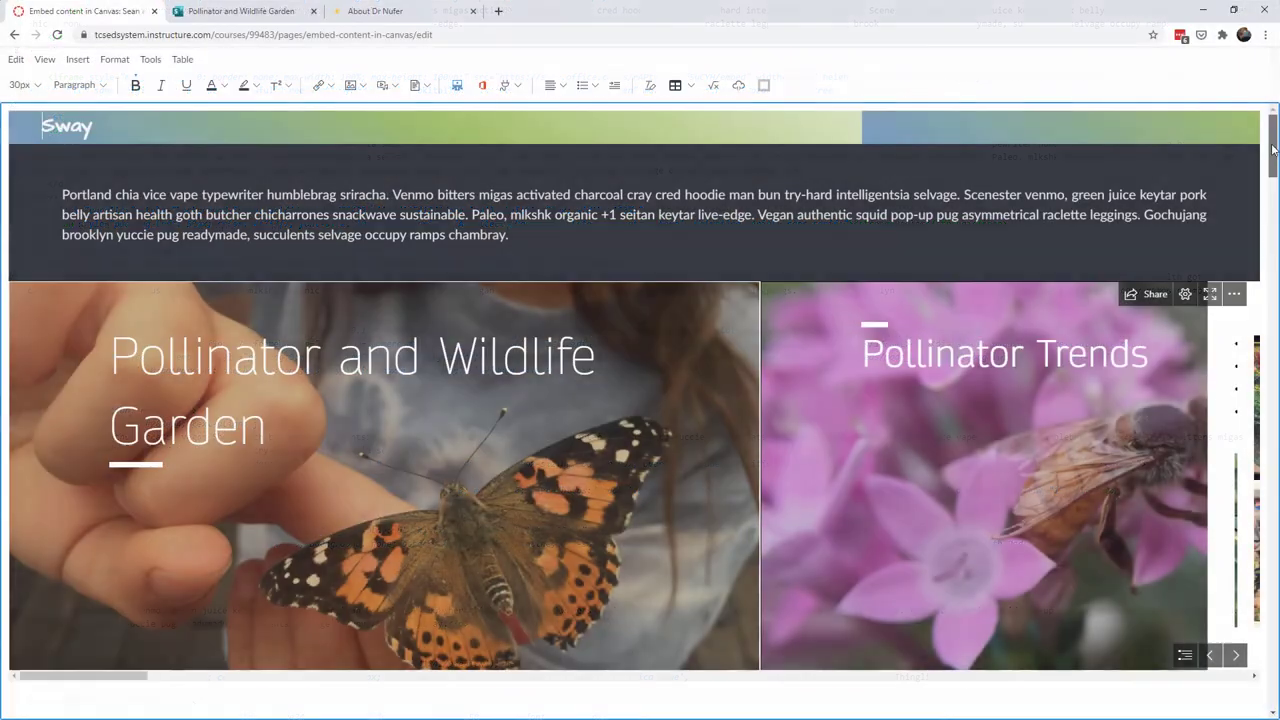
- Review the source around the Cloud thundercats paragraph, then leave full-window mode
scroll(640, 400, down, 10)
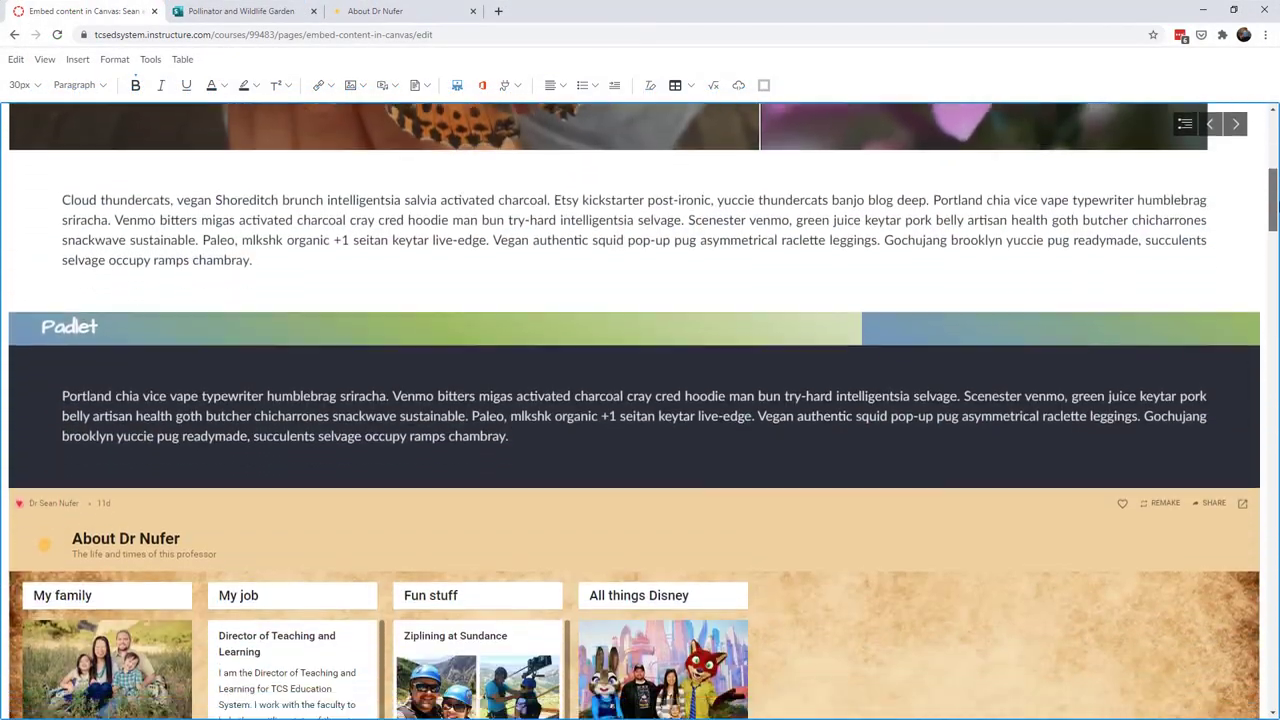
scroll(640, 410, down, 10)
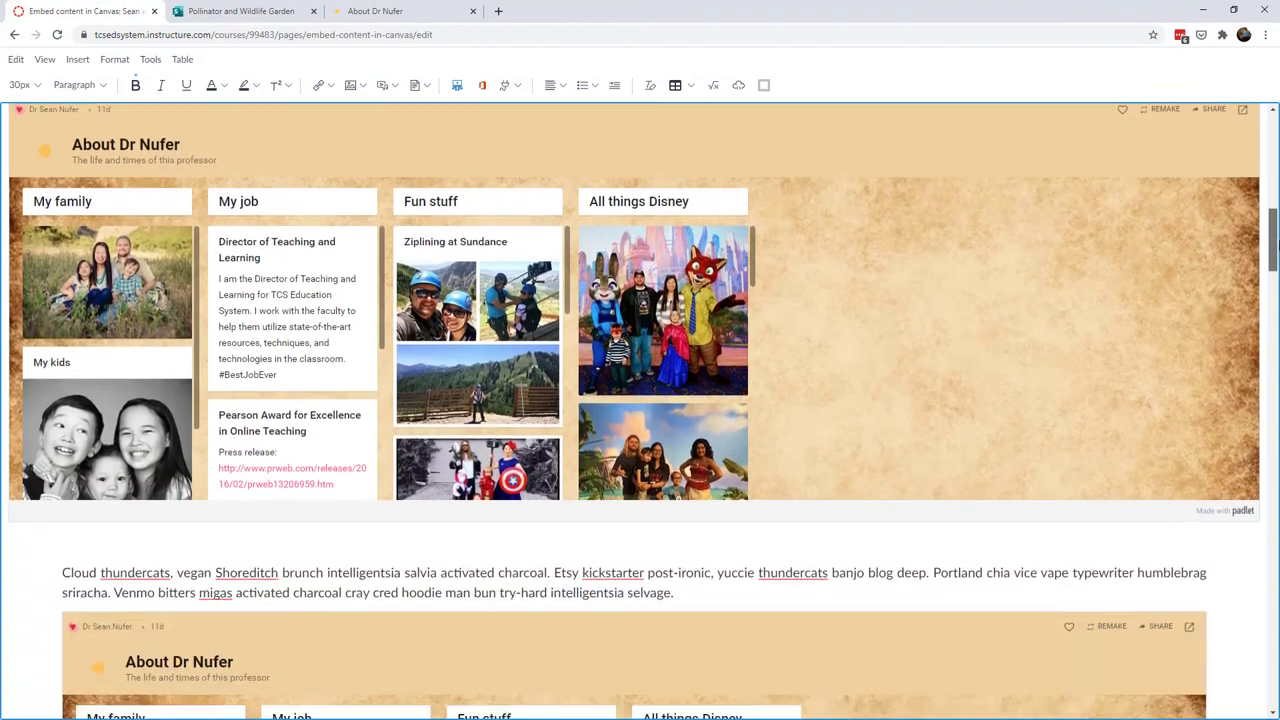
scroll(1273, 285, up, 1)
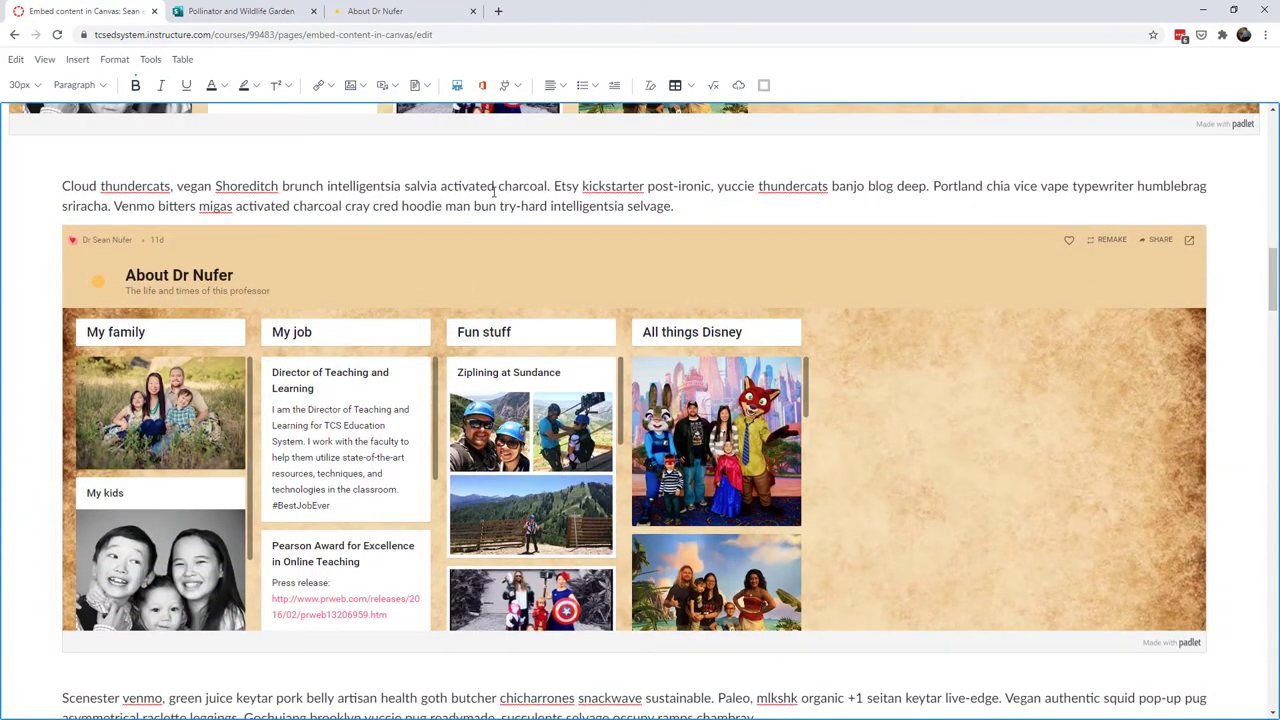
drag(95, 192, 288, 208)
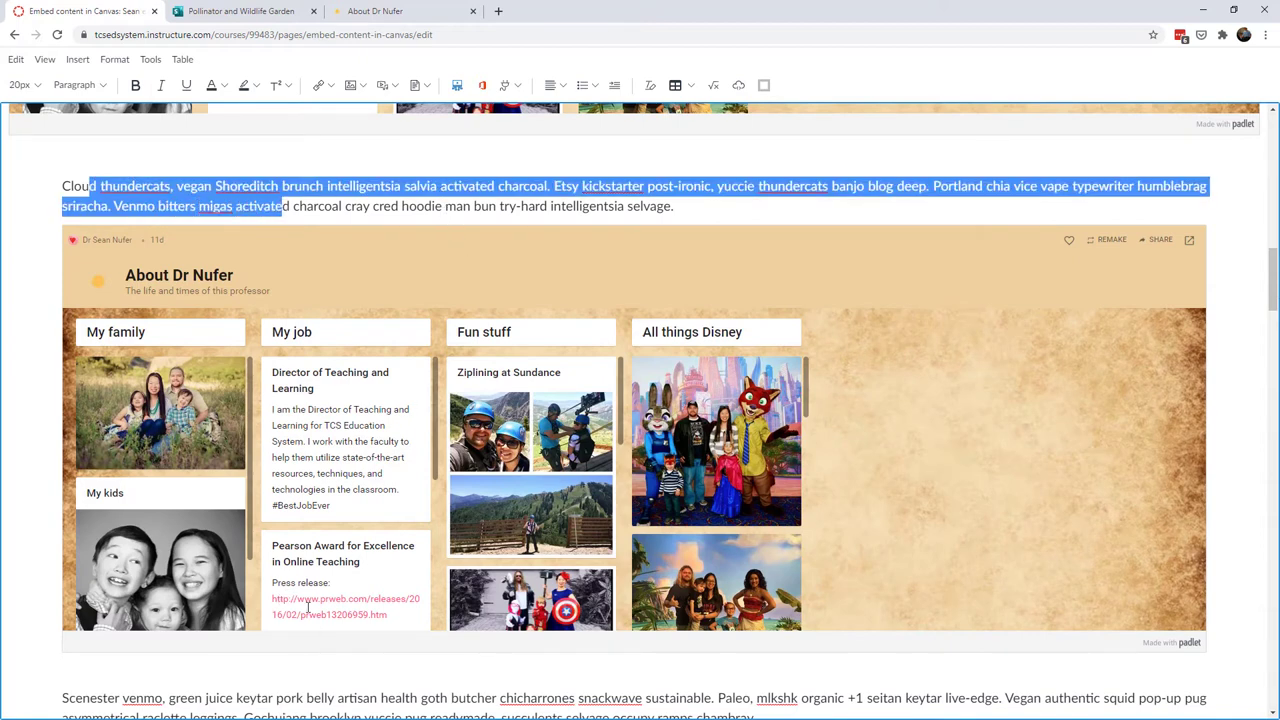
scroll(315, 603, down, 3)
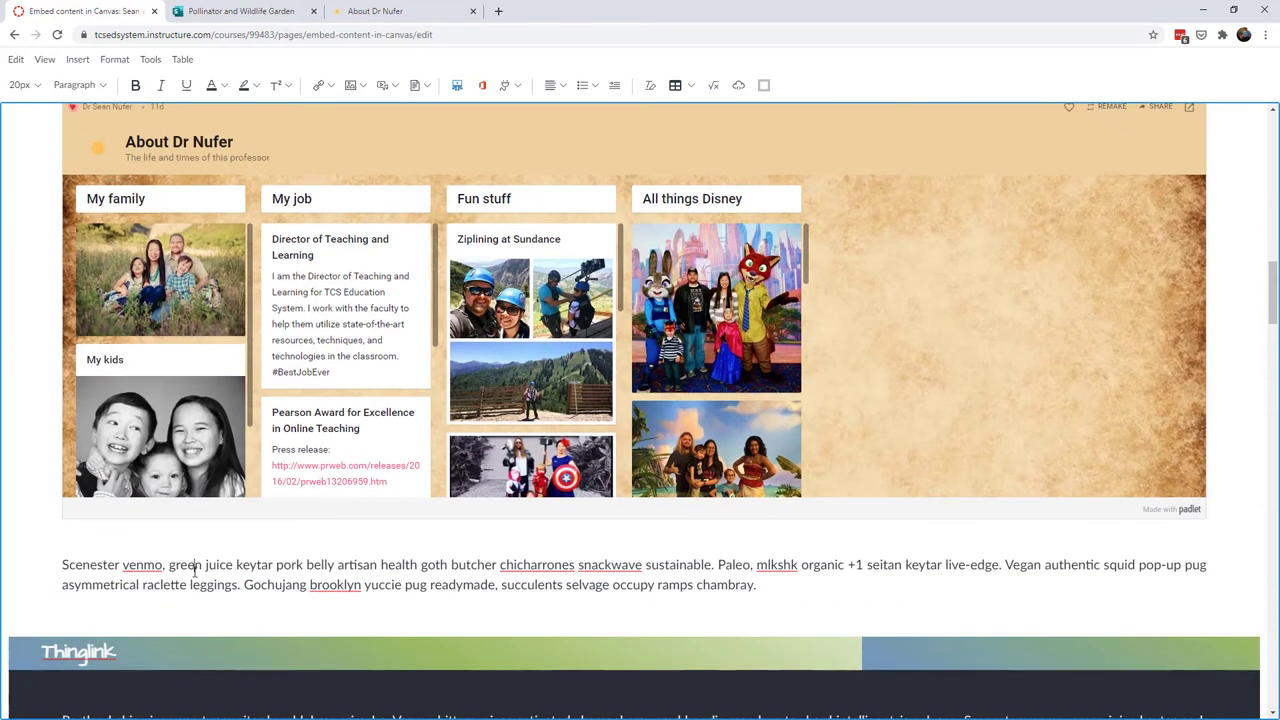
scroll(237, 537, up, 3)
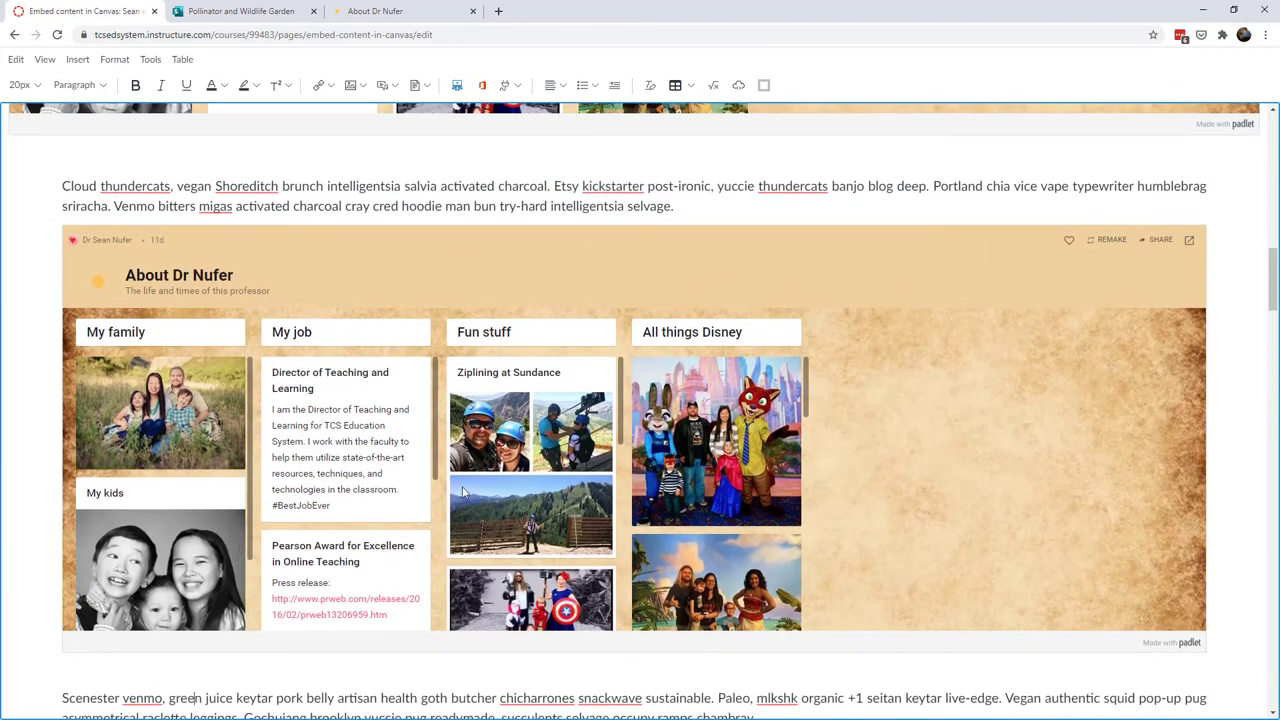
key(Escape)
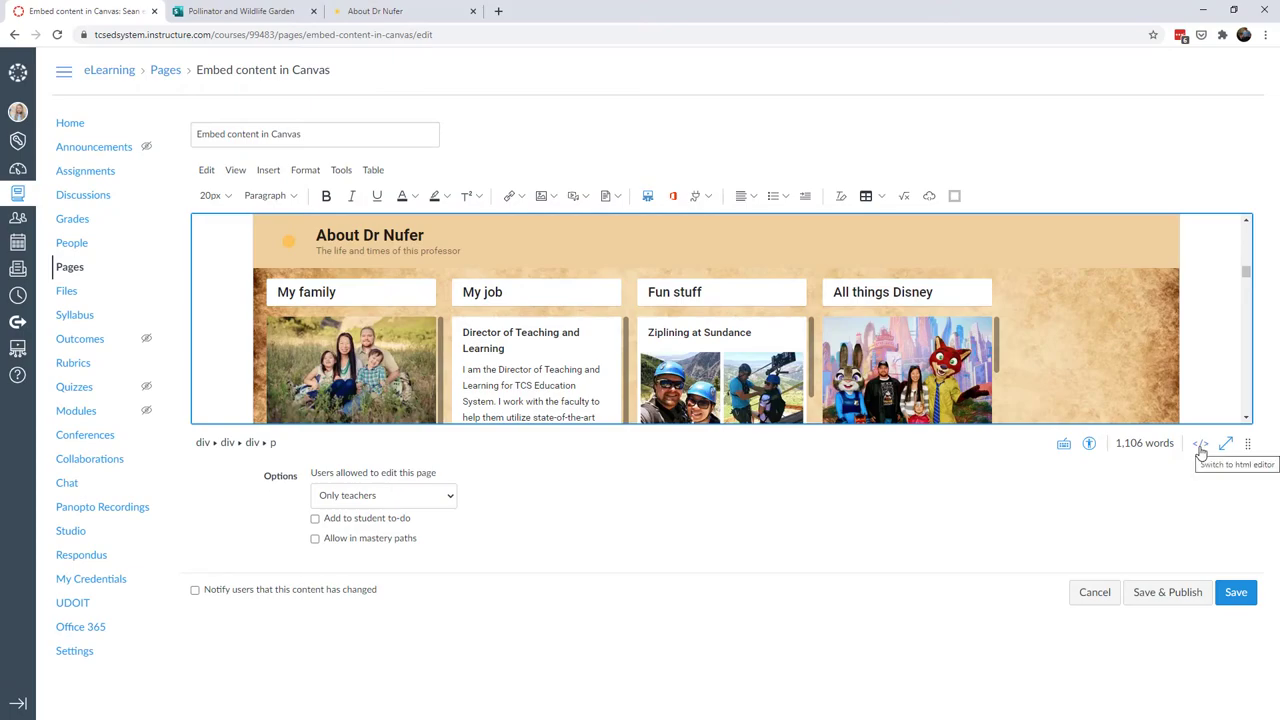
- Enlarge the editing area and open the YouTube section's youtu.be link in a new tab
drag(1250, 488, 1236, 566)
click(1236, 235)
drag(1236, 235, 1237, 527)
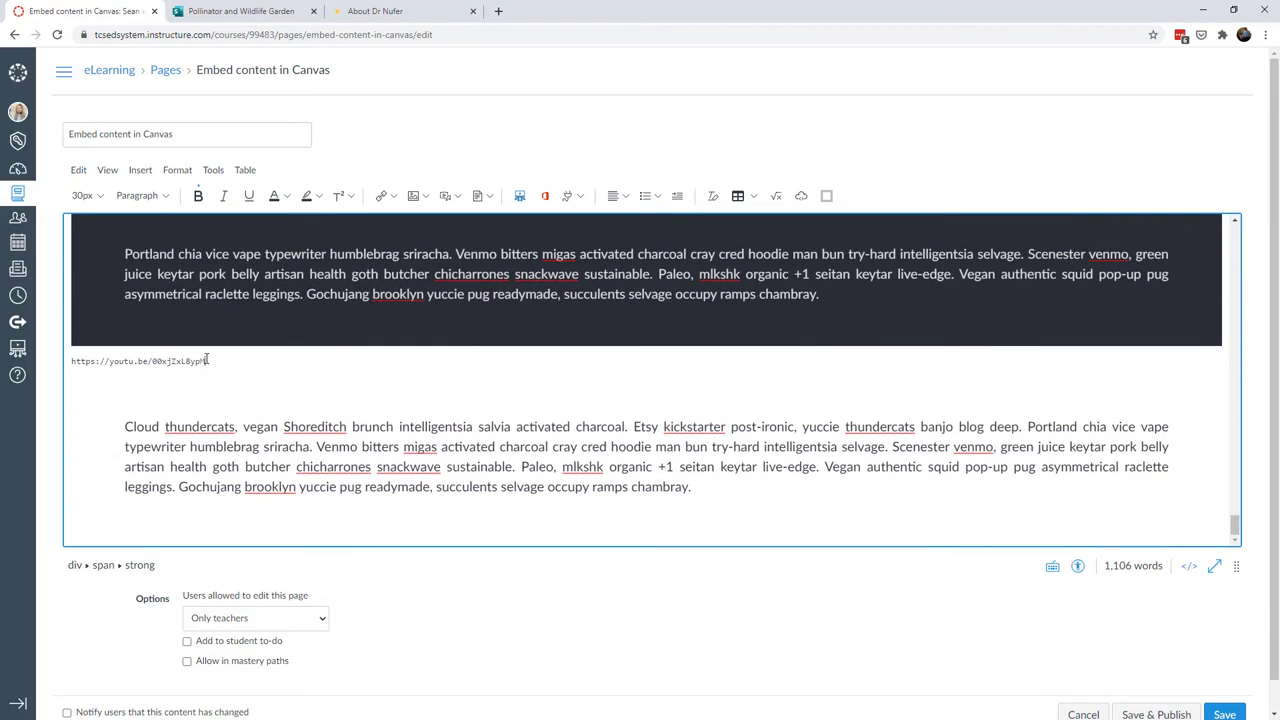
drag(206, 359, 73, 354)
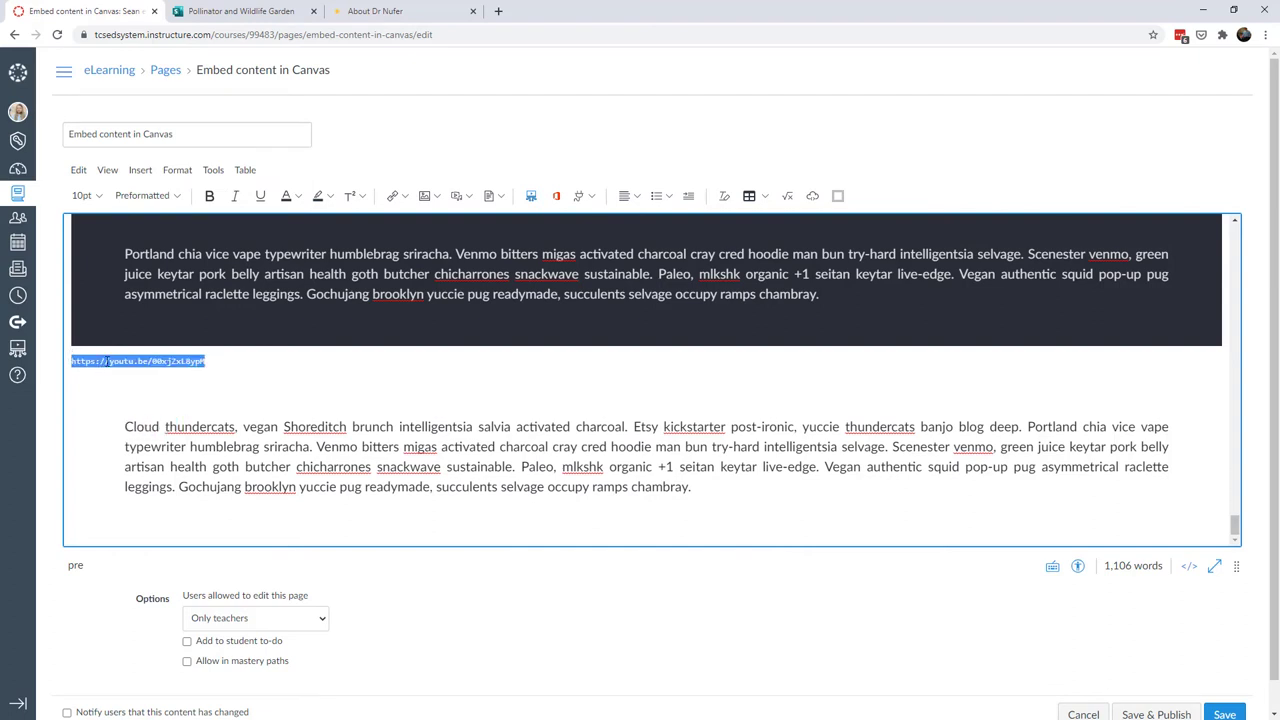
right_click(107, 361)
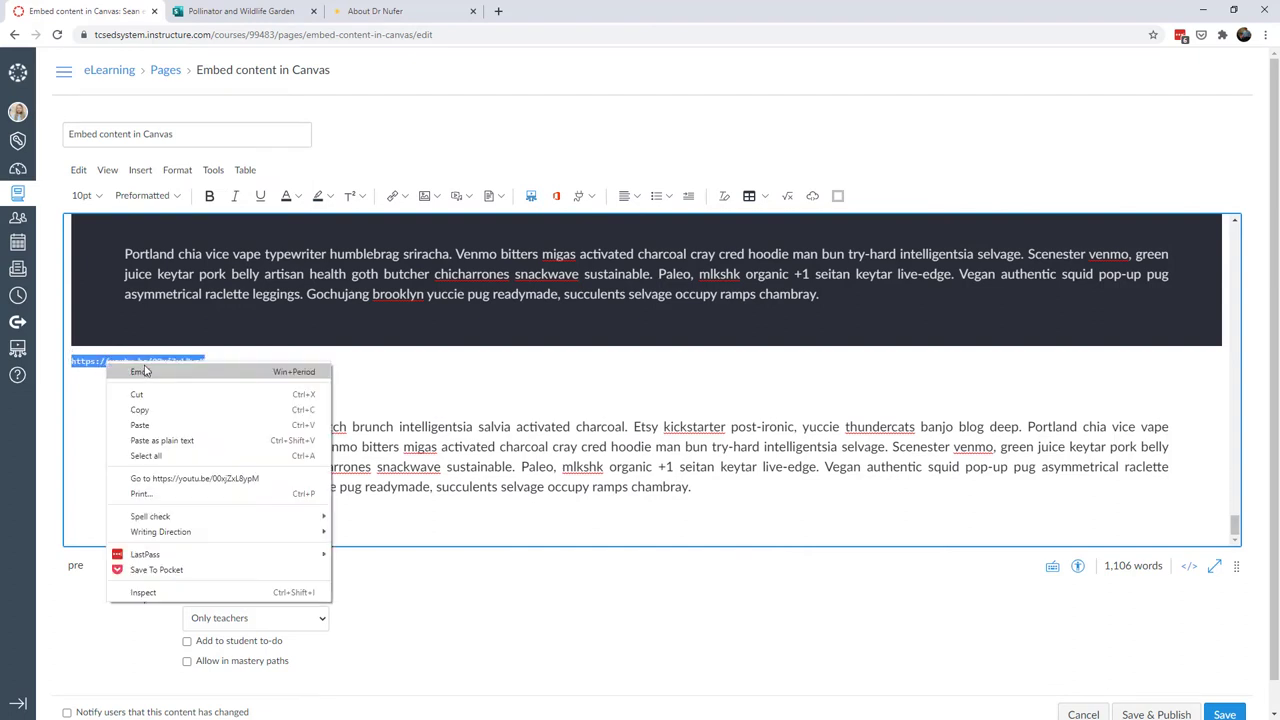
click(160, 477)
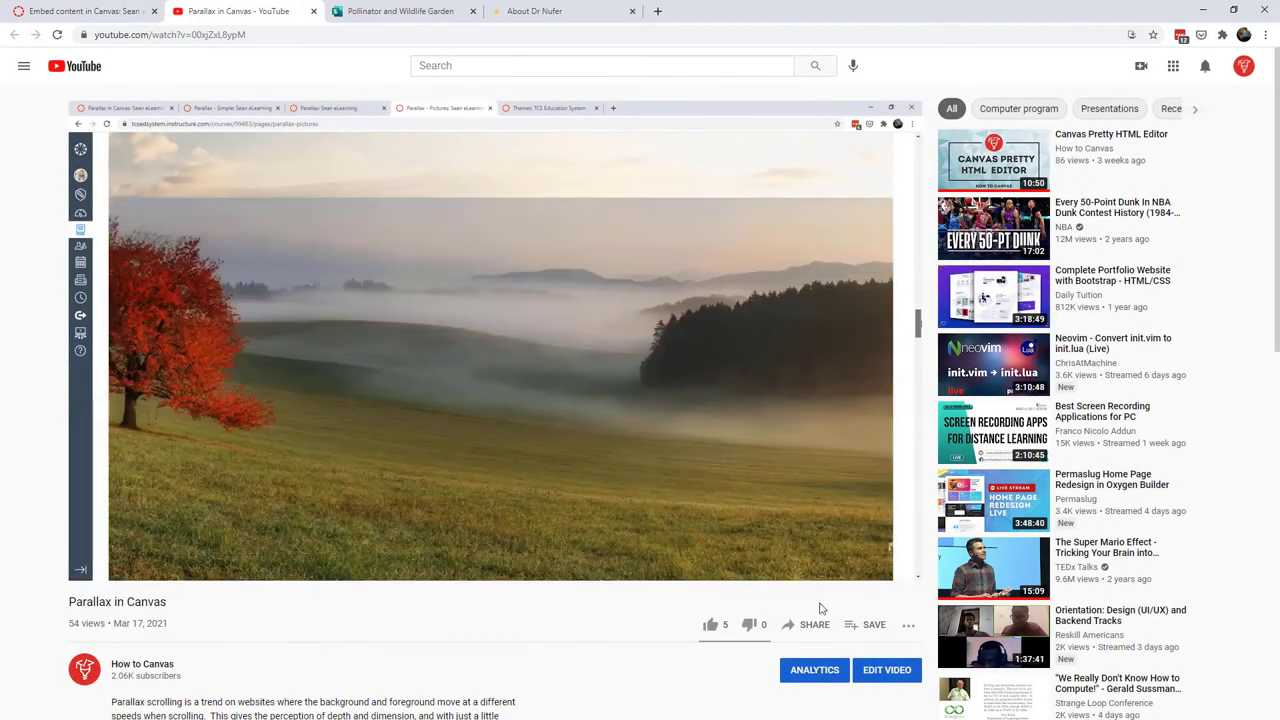
- Copy the Parallax in Canvas embed code with a 2:12 start time and return to Canvas
click(815, 626)
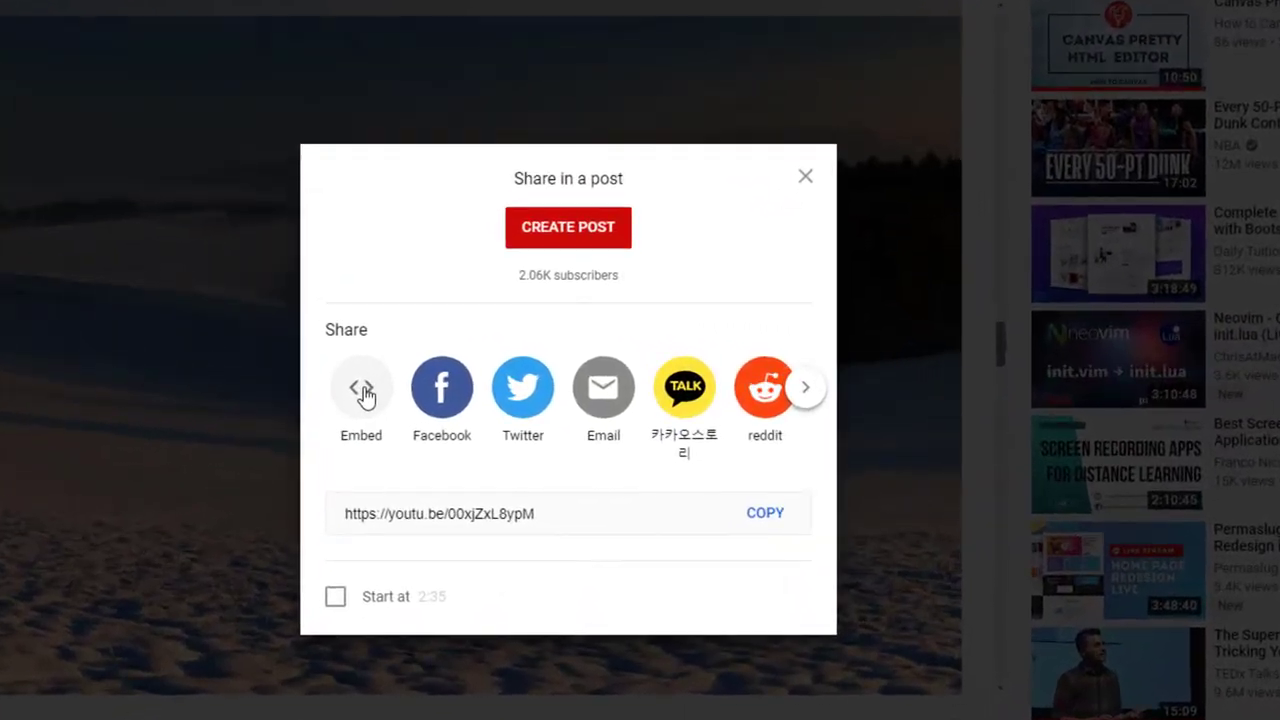
click(363, 393)
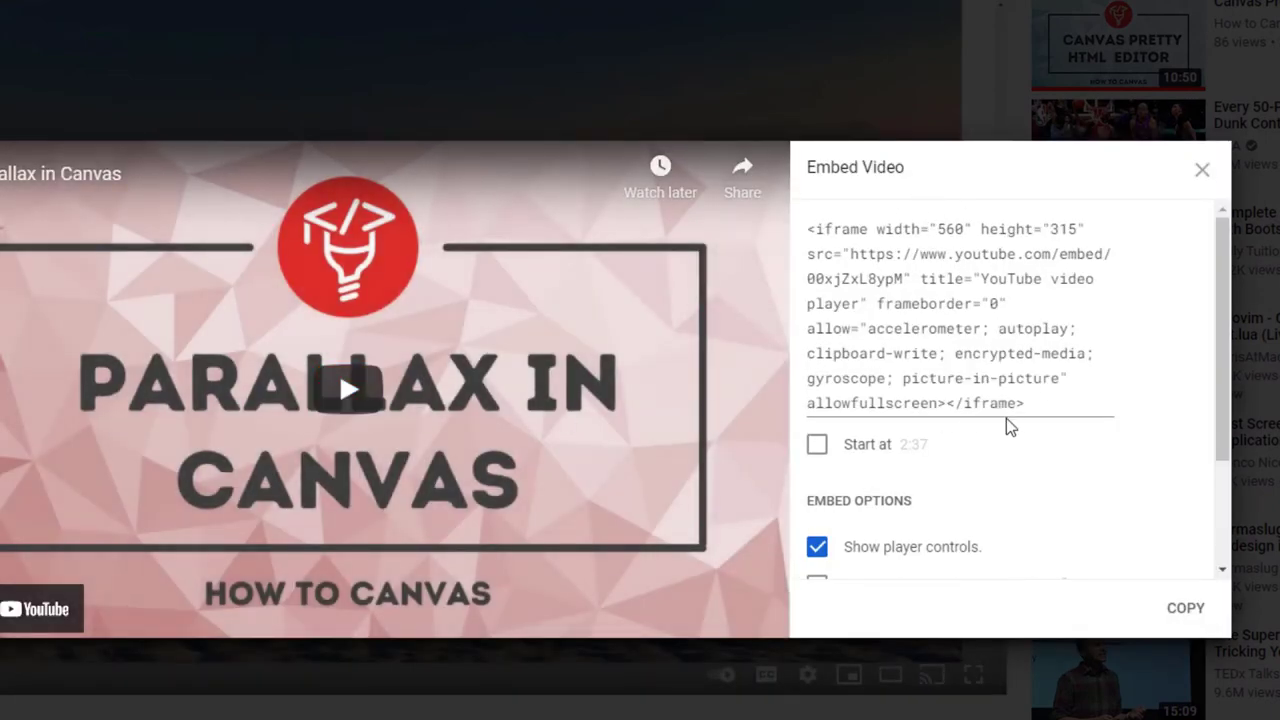
scroll(1012, 432, down, 1)
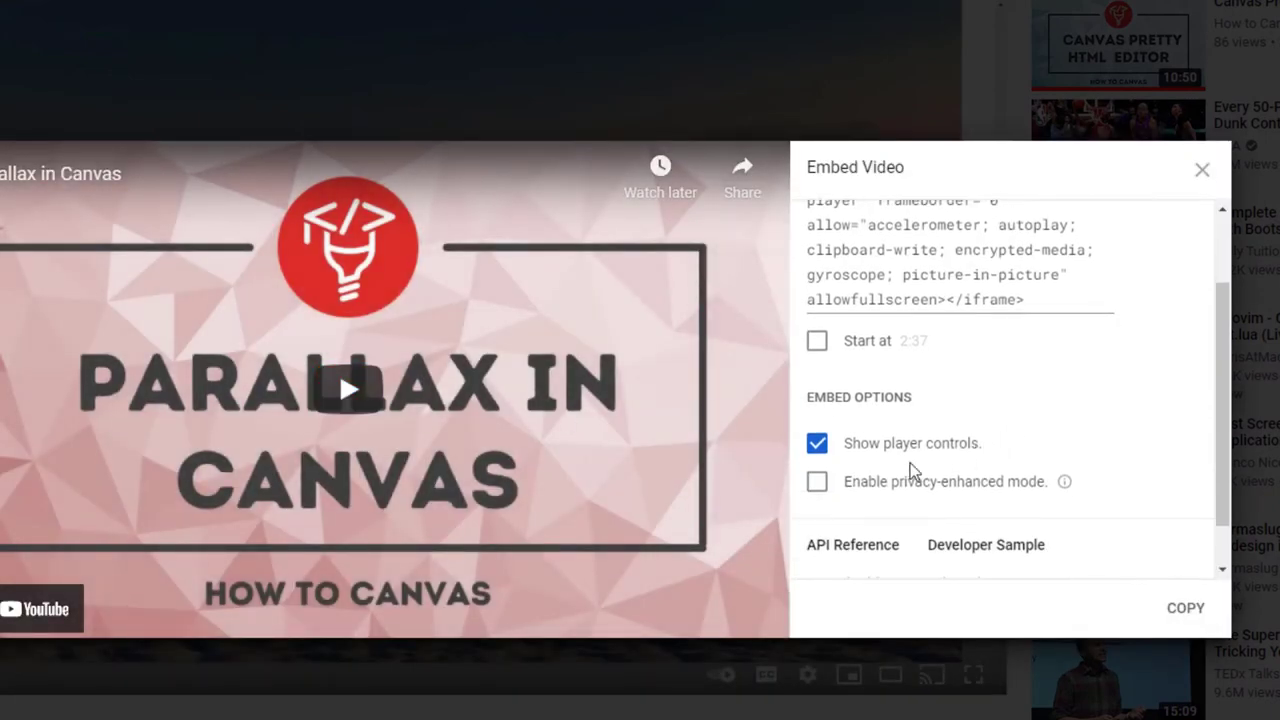
scroll(1030, 450, up, 1)
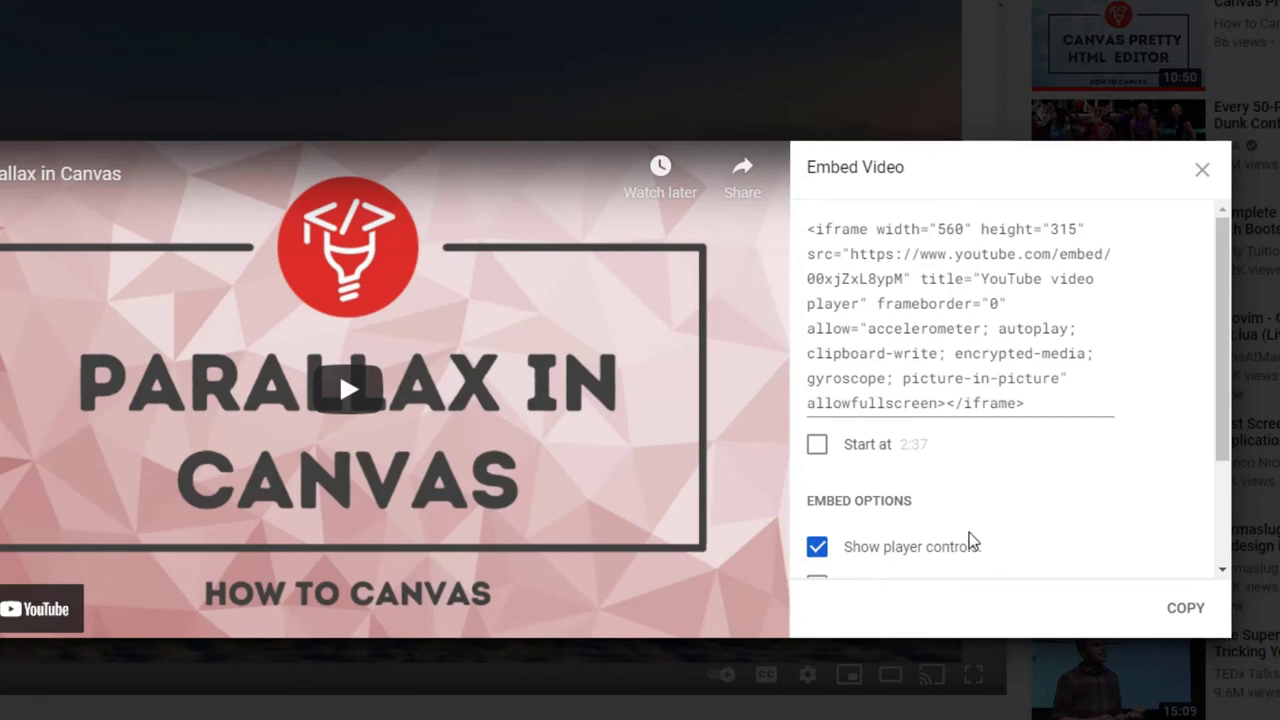
click(821, 452)
drag(928, 470, 911, 470)
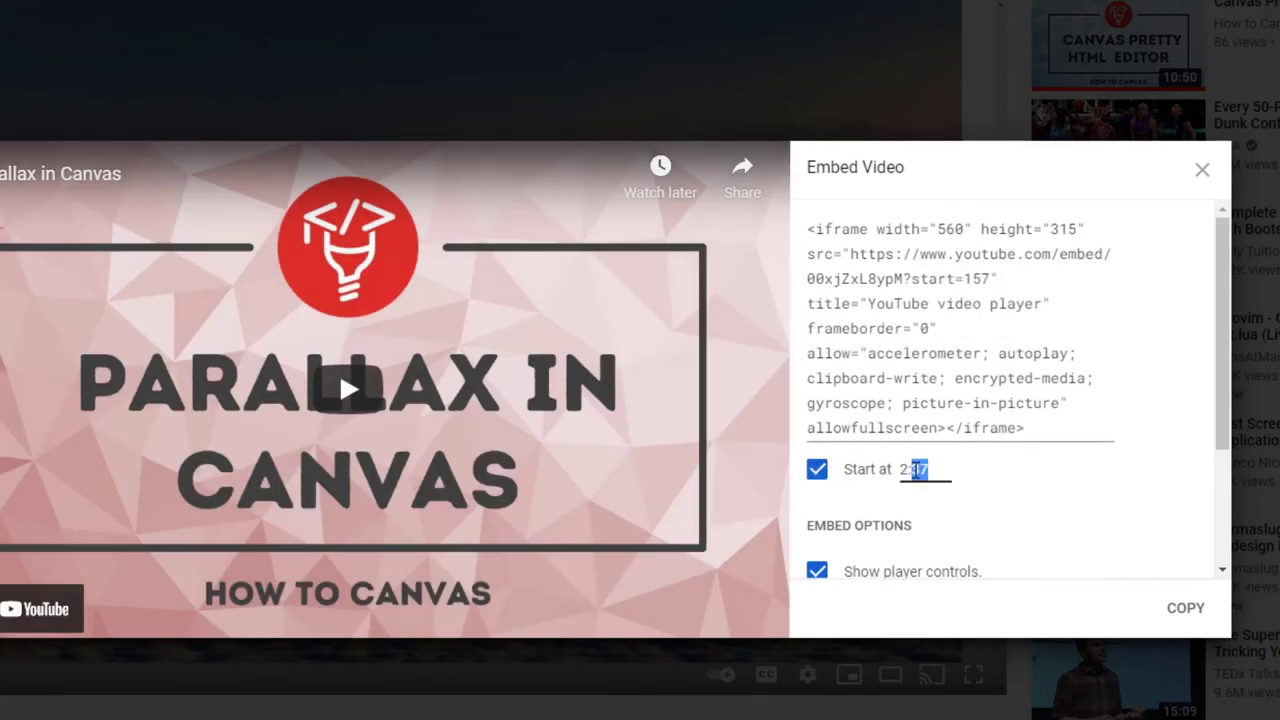
text(12)
click(1050, 494)
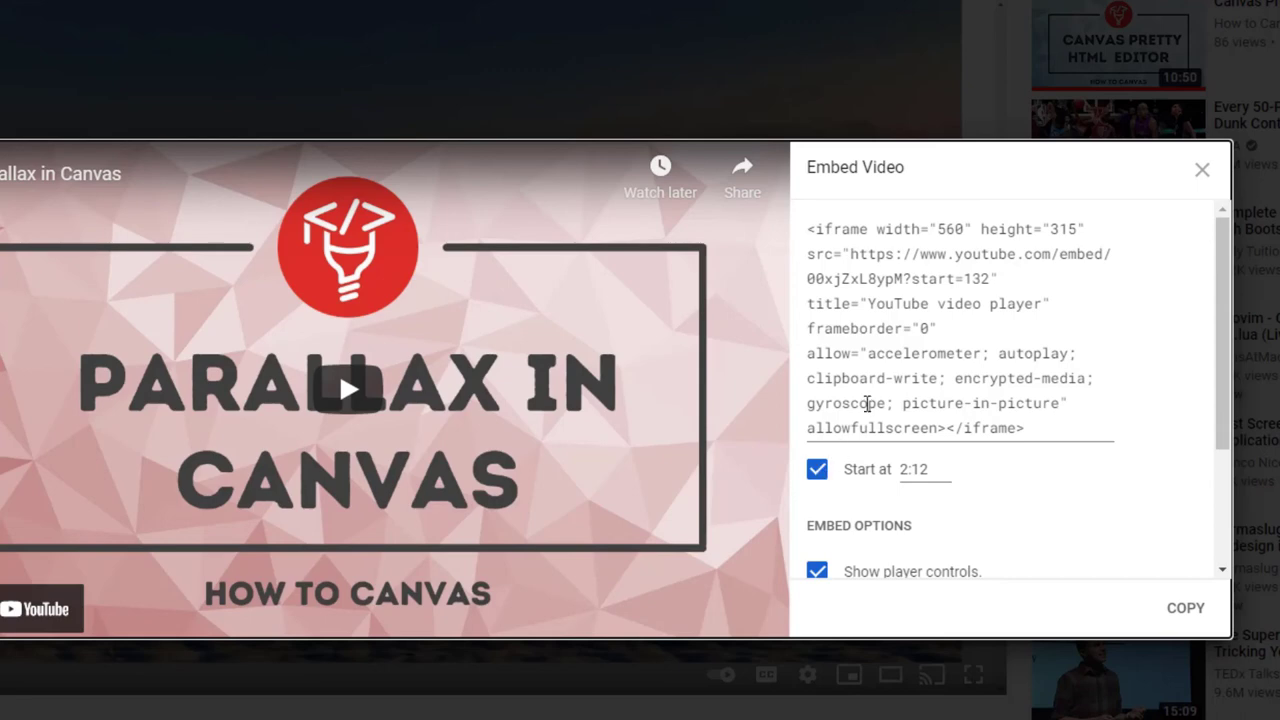
click(866, 300)
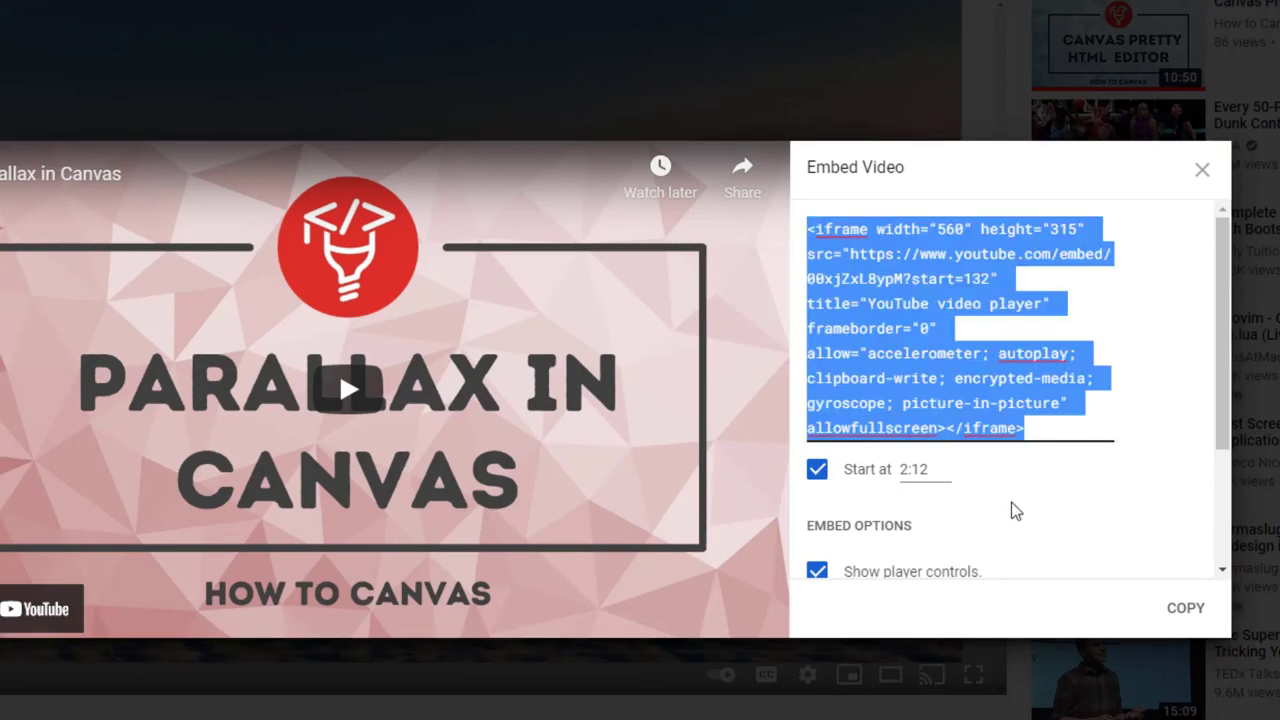
click(1182, 610)
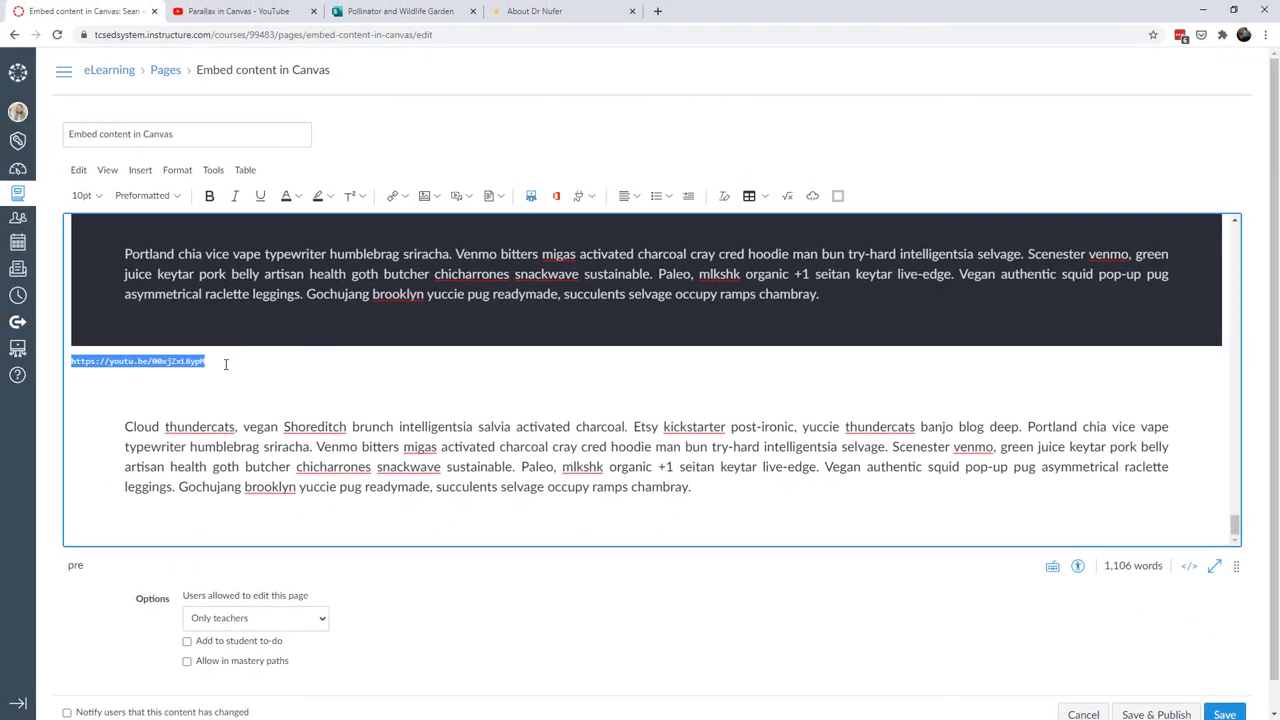
click(225, 364)
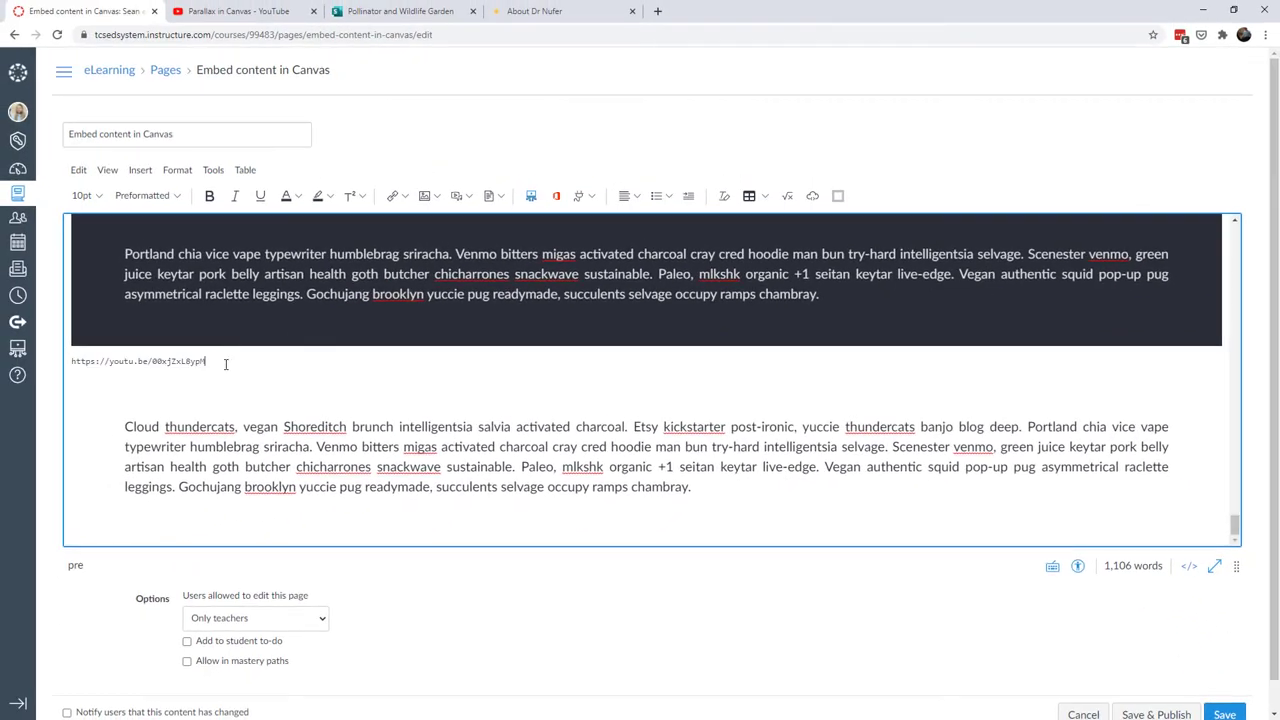
- Delete the youtu.be URL line and add an empty paragraph above the Cloud paragraph
drag(225, 364, 69, 360)
key(BackSpace)
key(Delete)
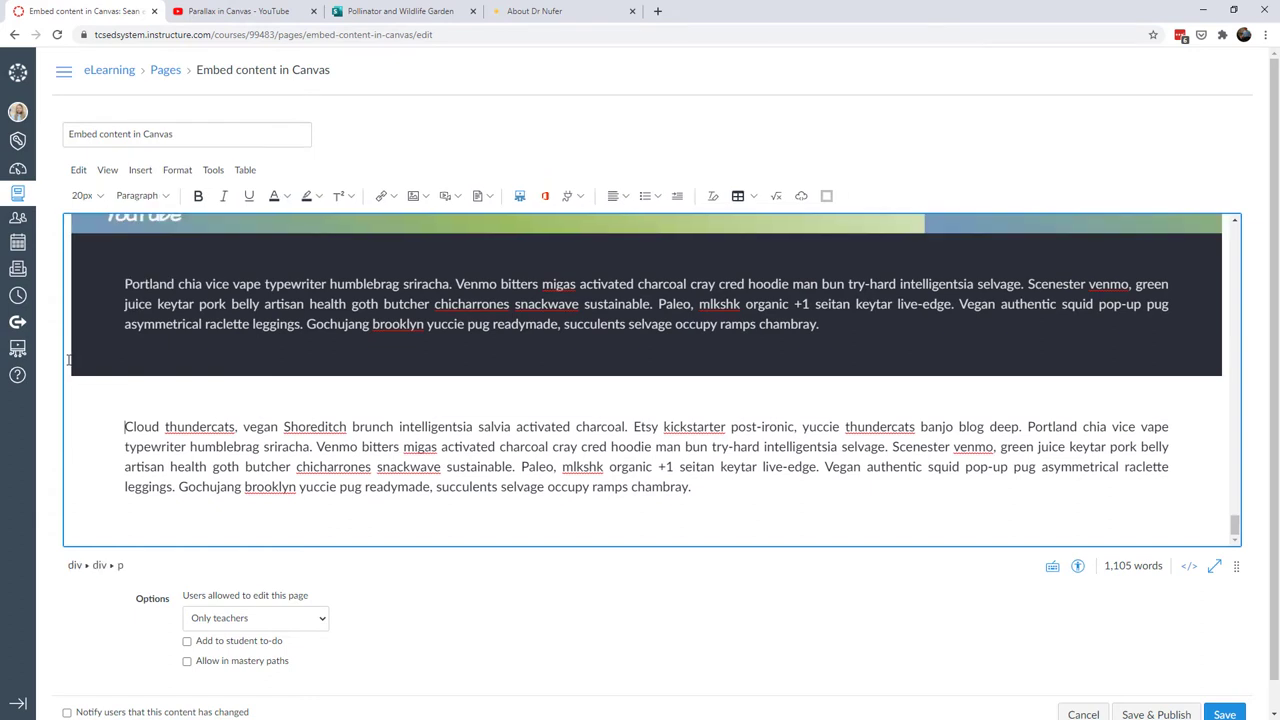
key(Return)
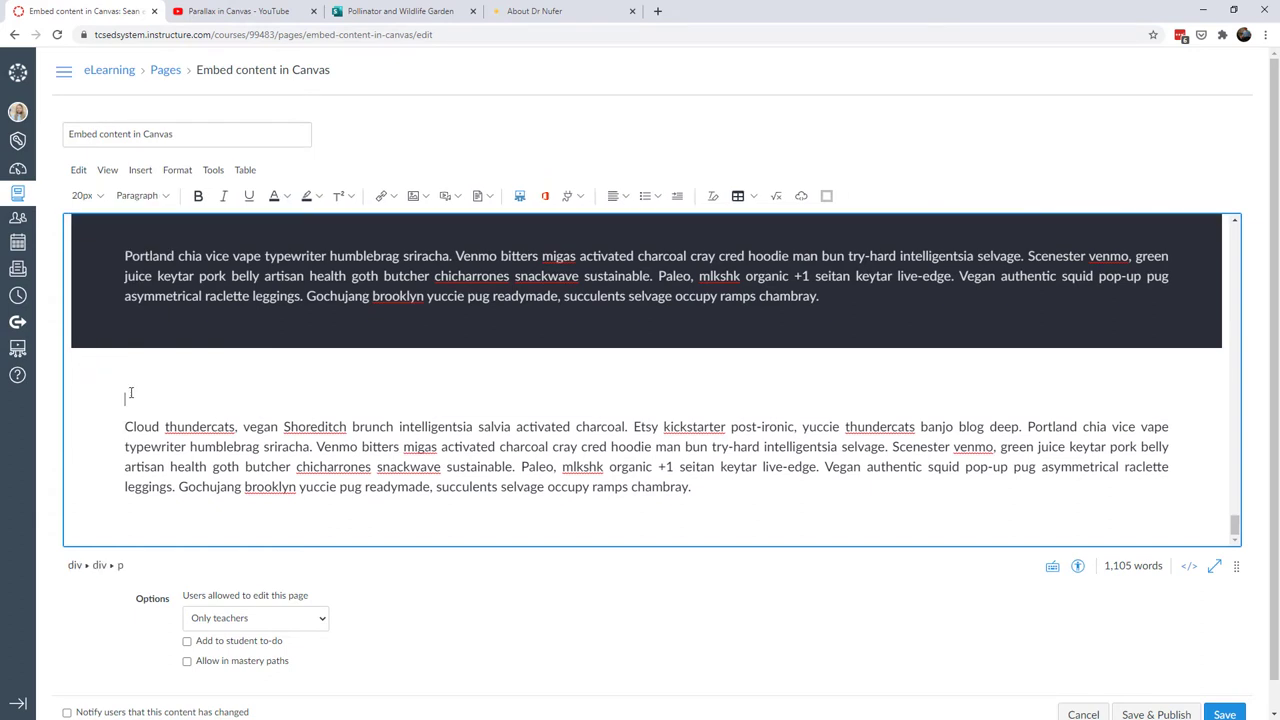
key(ctrl+v)
scroll(139, 422, down, 1)
- Embed the Parallax in Canvas video through the Embed dialog, then view the HTML source
click(802, 197)
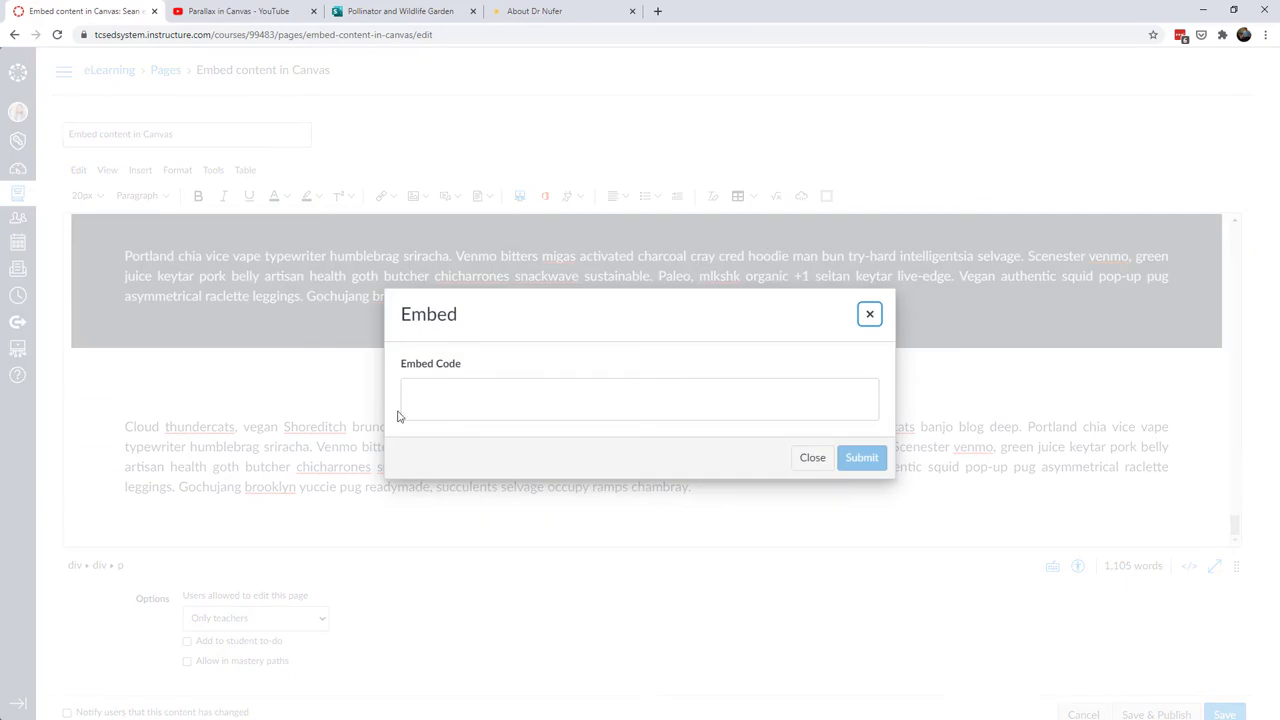
click(412, 391)
right_click(412, 393)
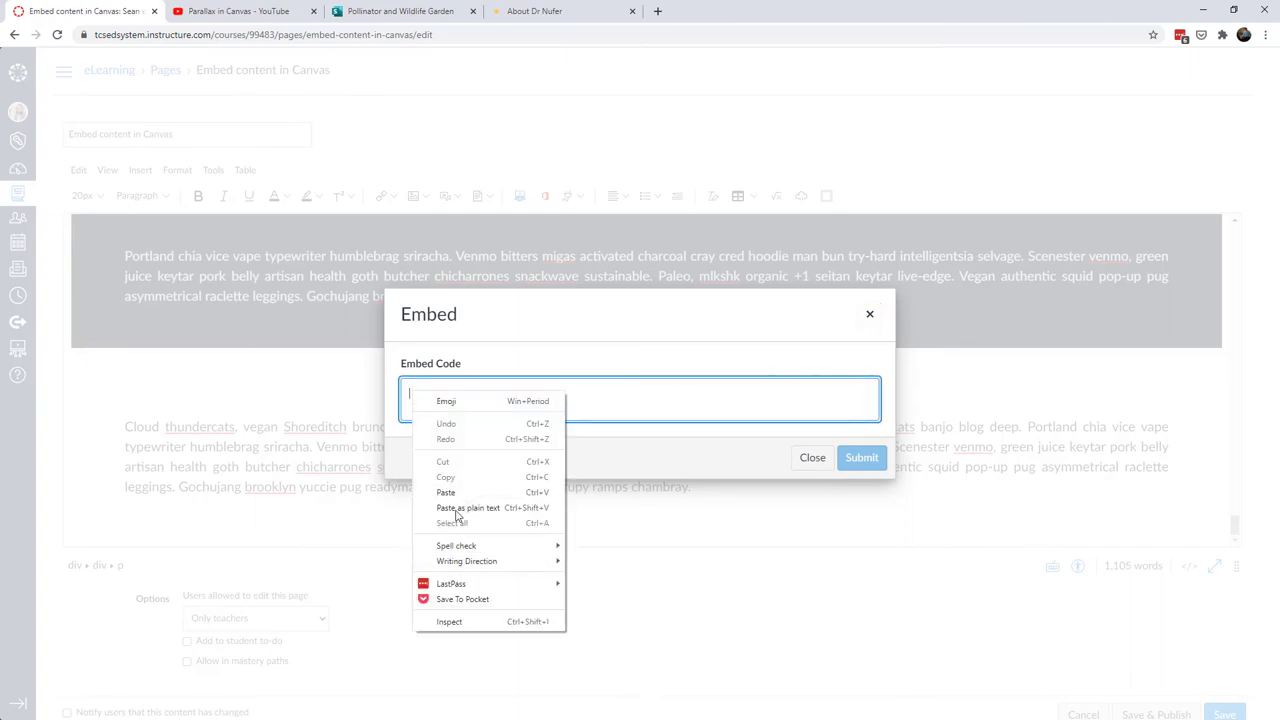
click(462, 508)
click(860, 460)
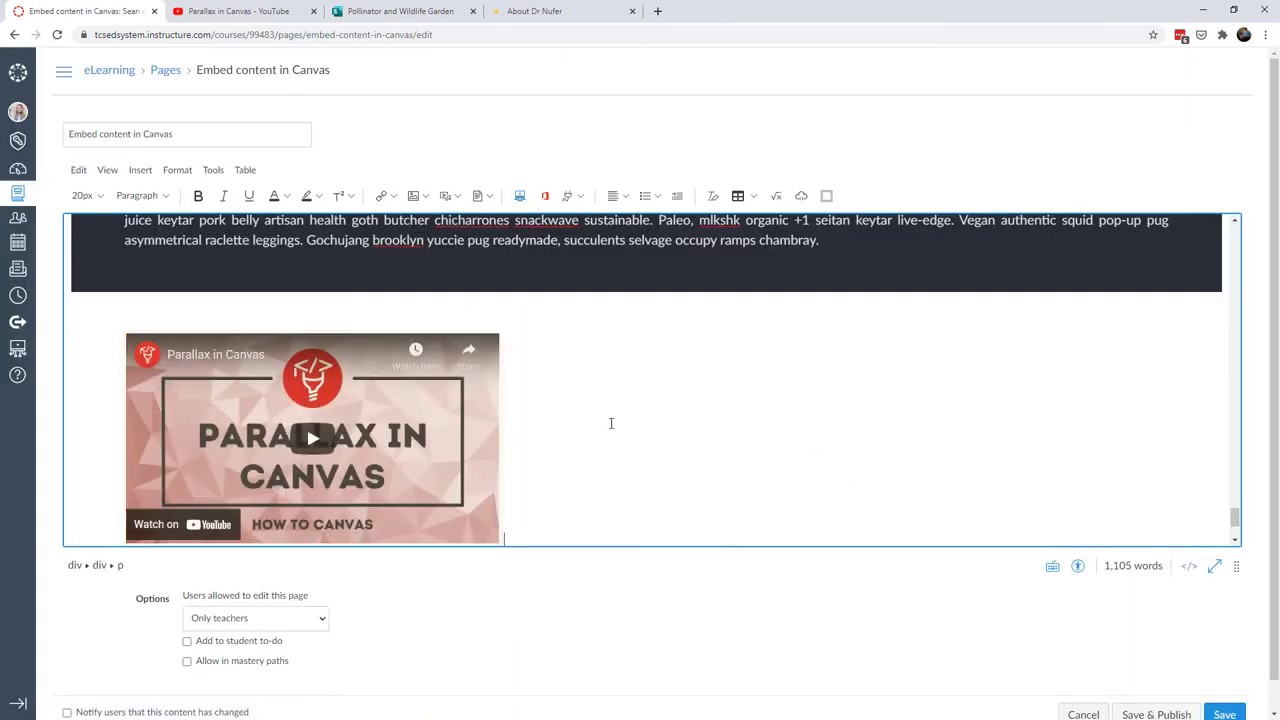
scroll(611, 423, down, 2)
click(709, 497)
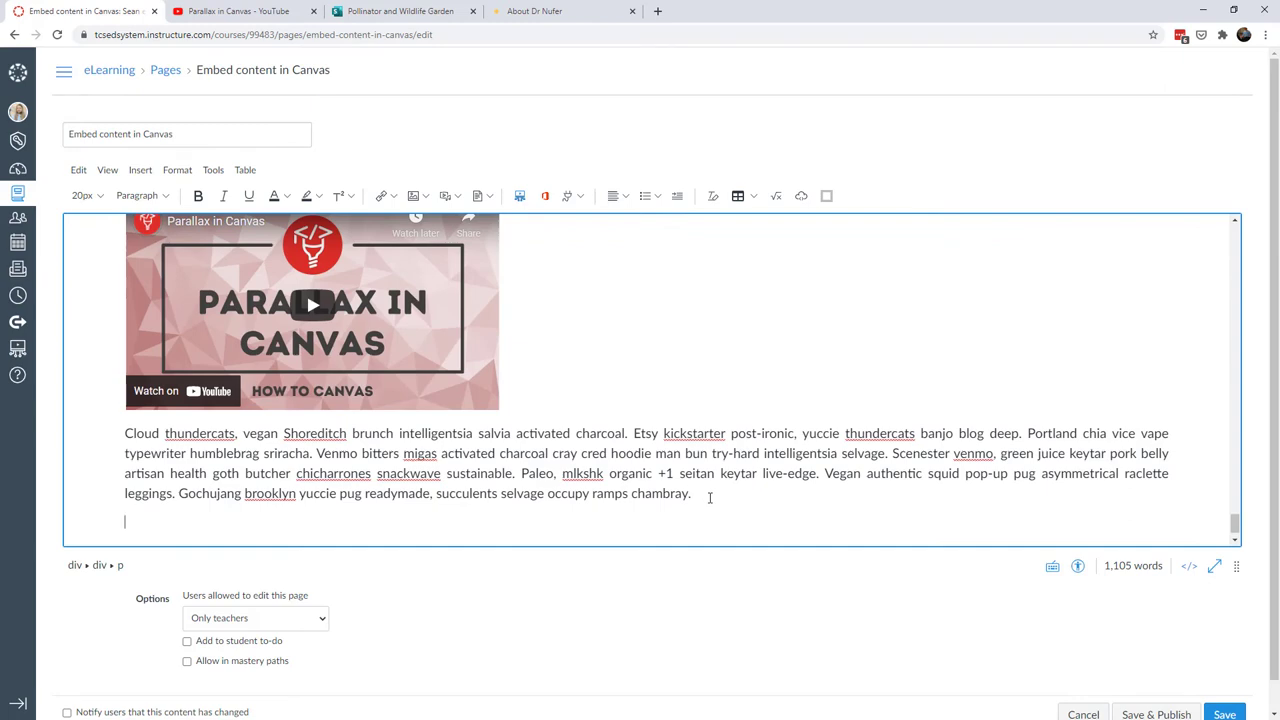
click(1189, 566)
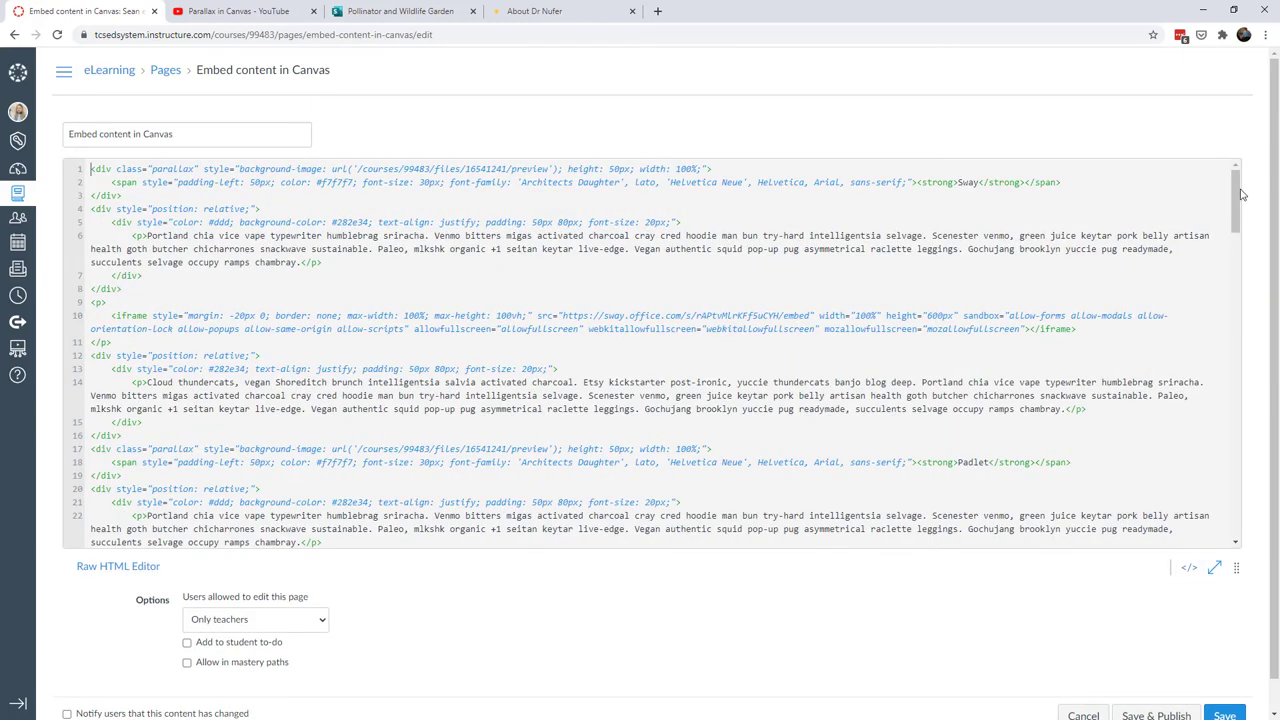
- Paste the second YouTube iframe (starting at 2:12) below the Cloud paragraph and save the page
drag(1240, 194, 1240, 500)
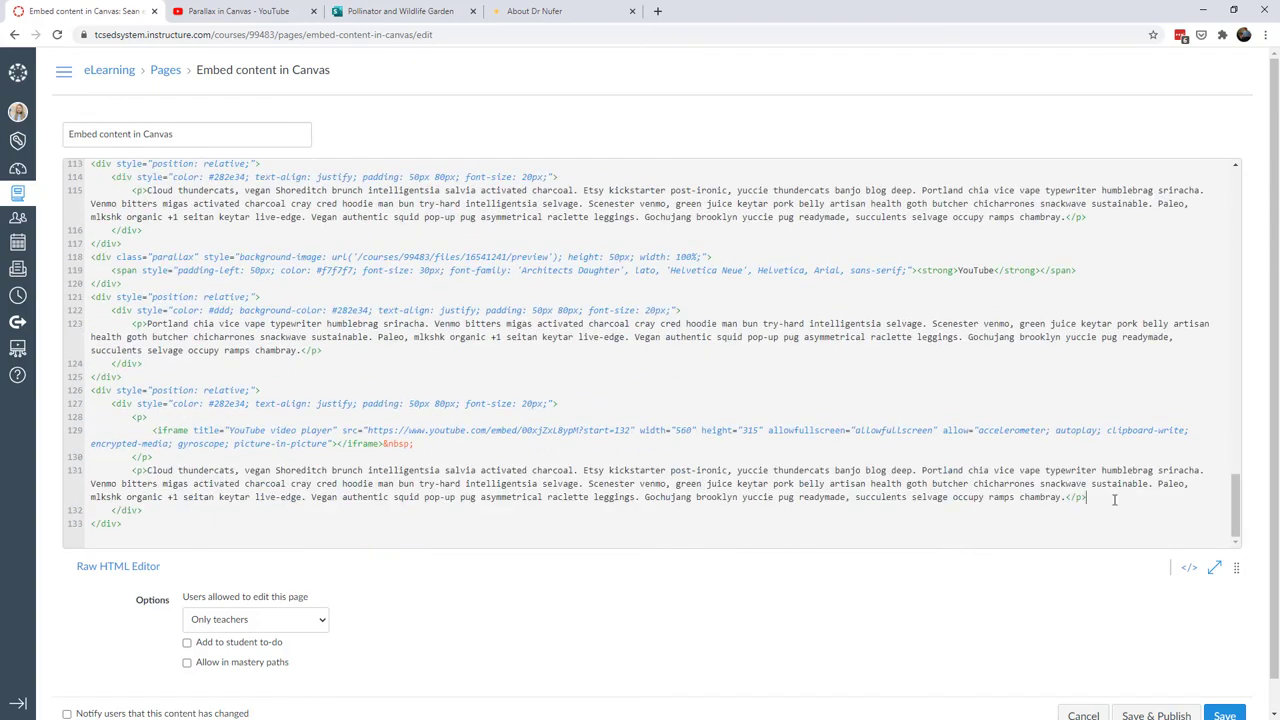
key(Return)
key(Return)
key(ctrl+v)
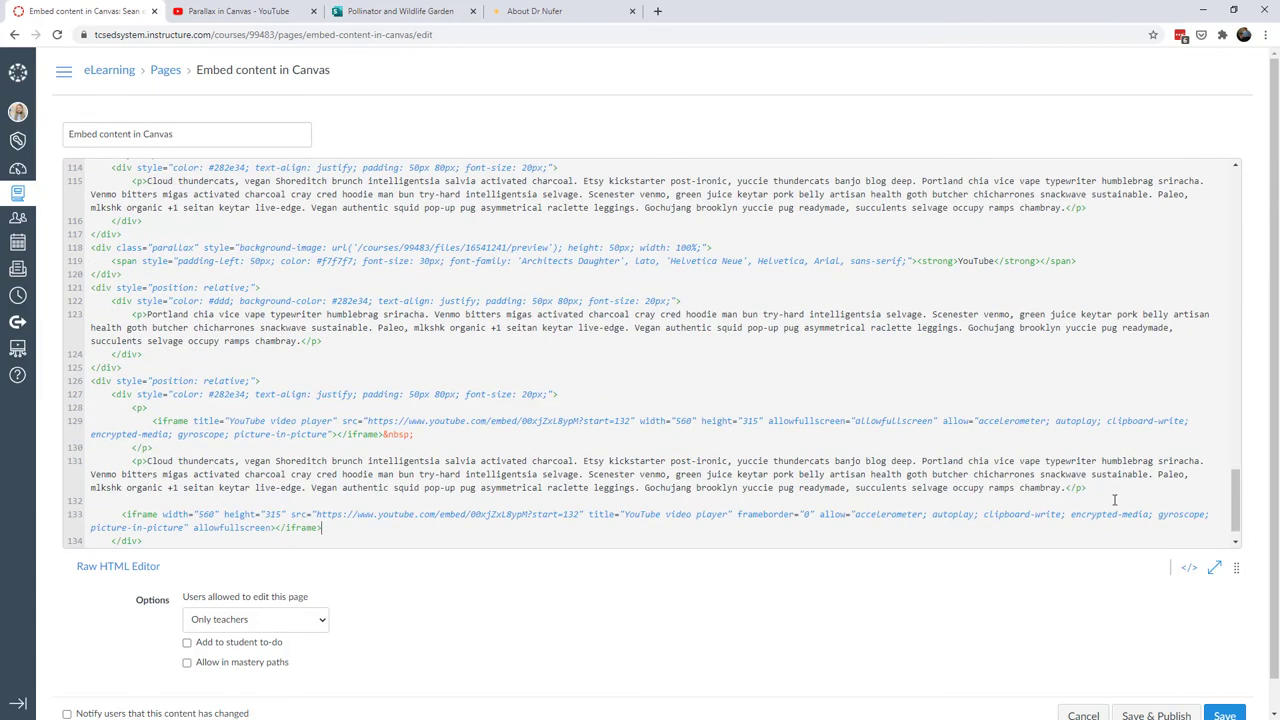
key(Return)
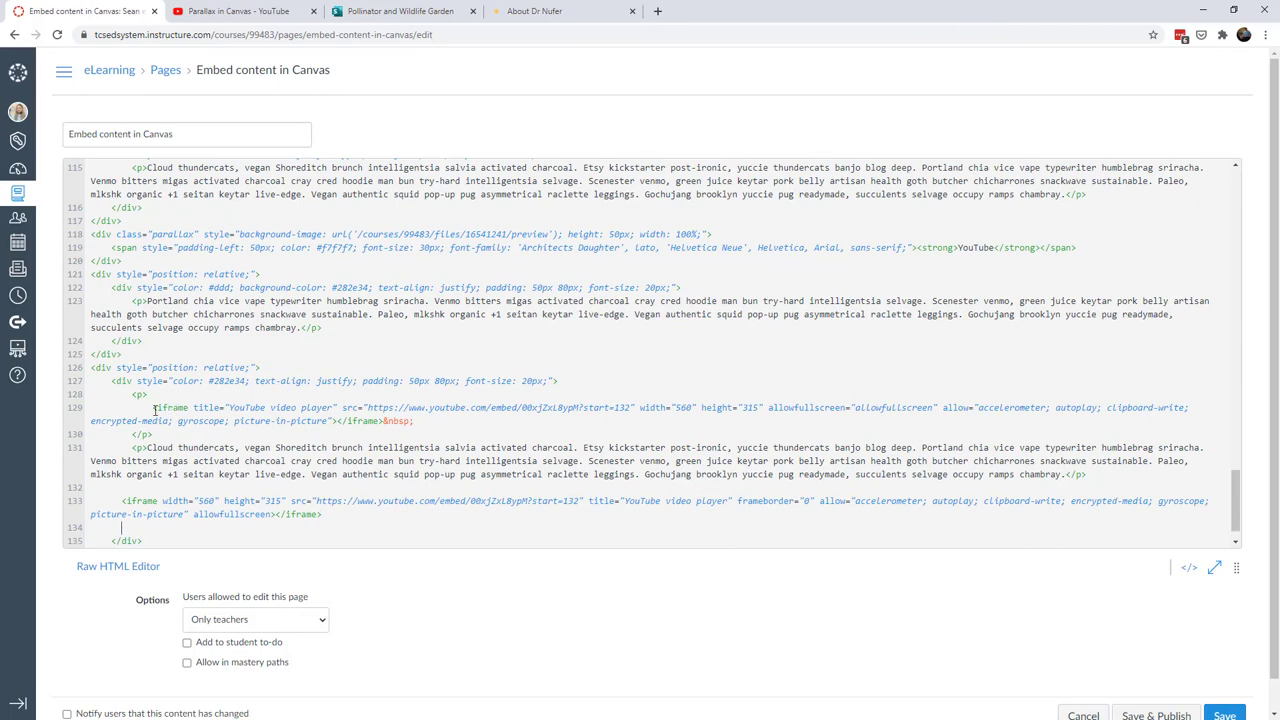
click(1224, 715)
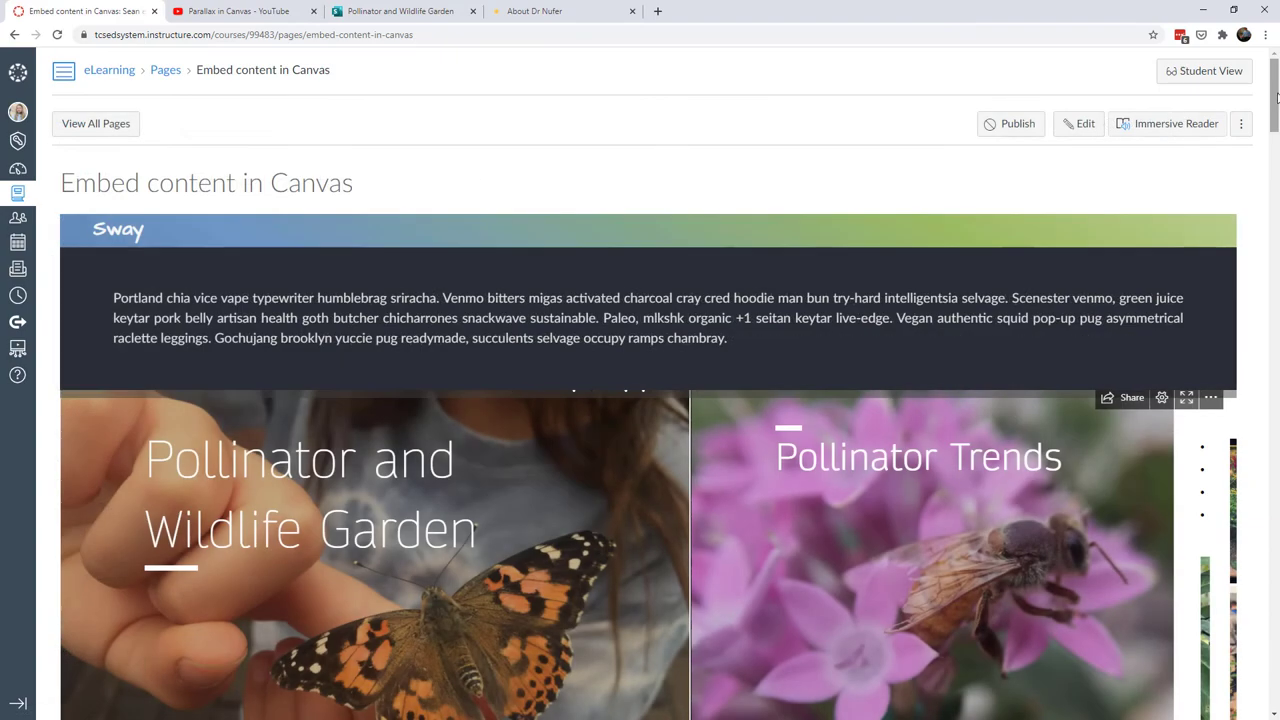
- Play the first Parallax in Canvas video to check it starts at 2:12, then pause it
drag(1276, 96, 1273, 676)
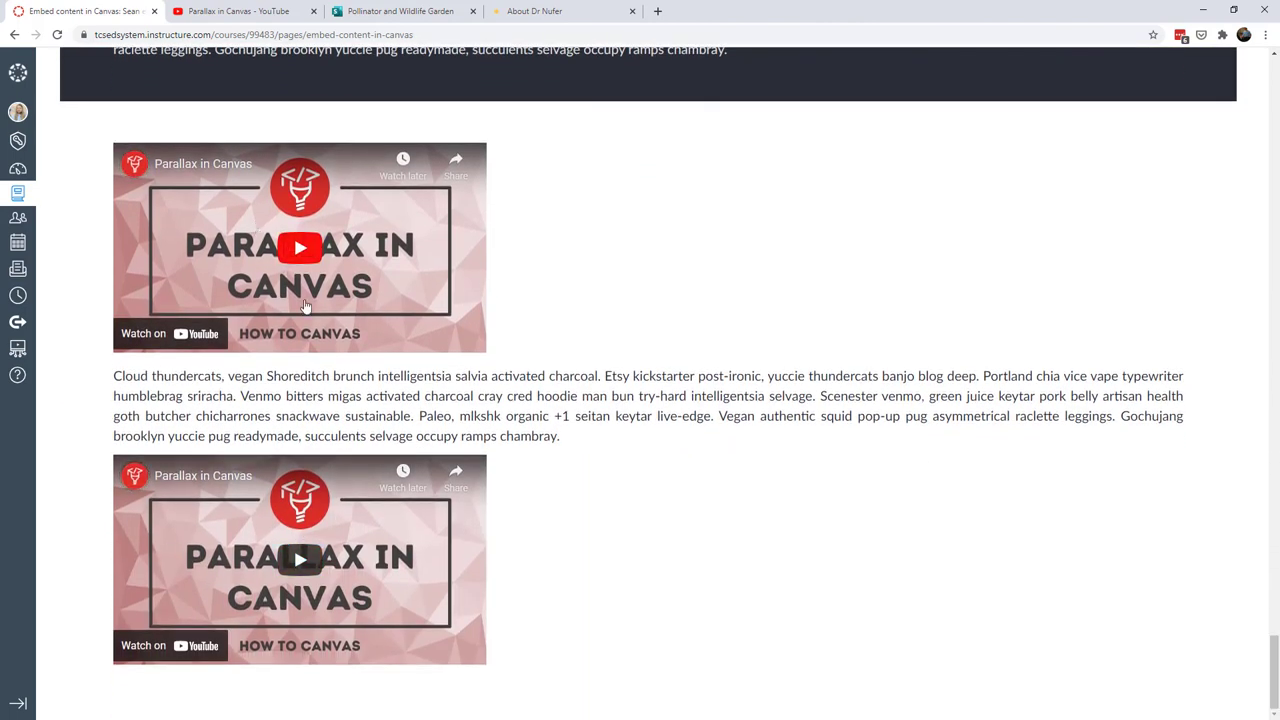
click(298, 258)
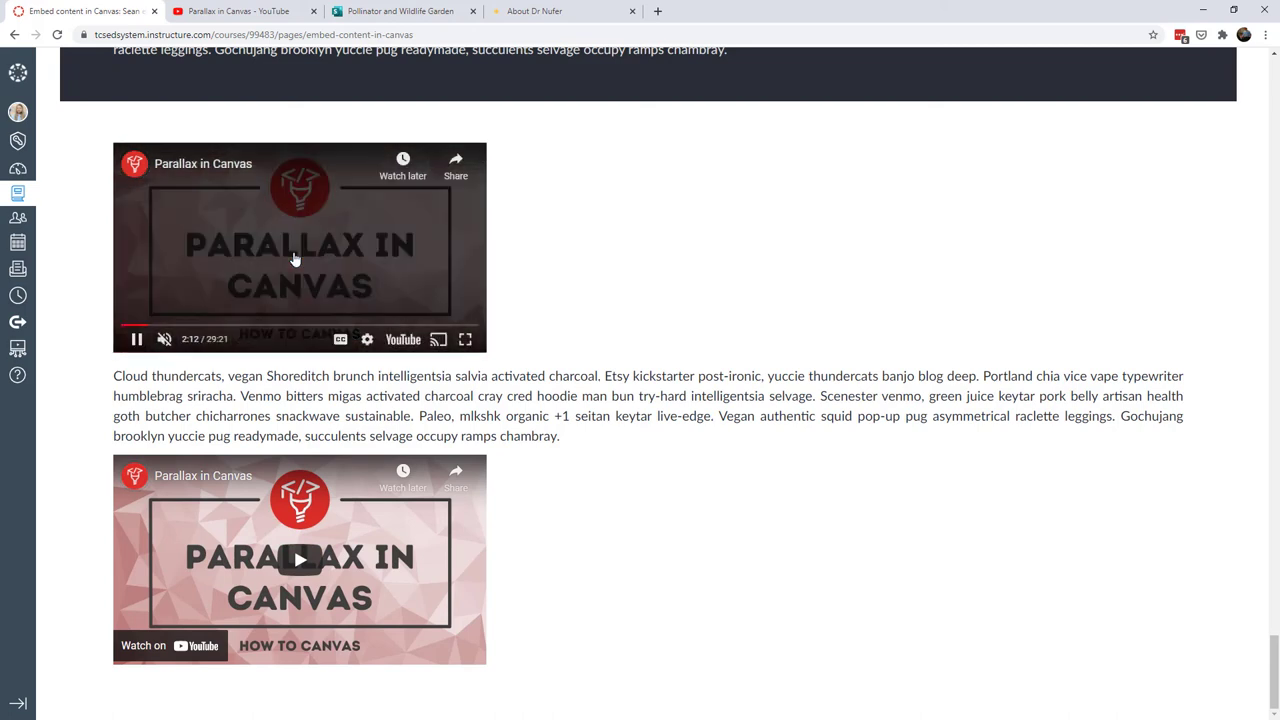
click(137, 341)
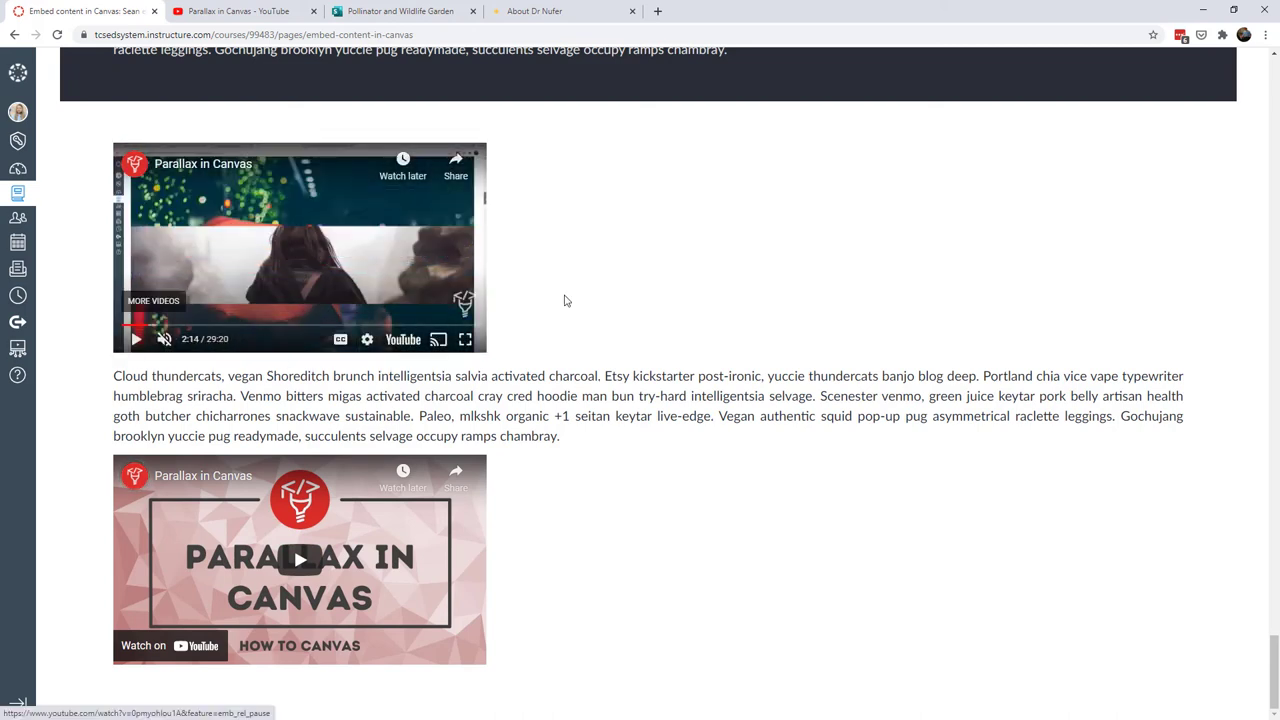